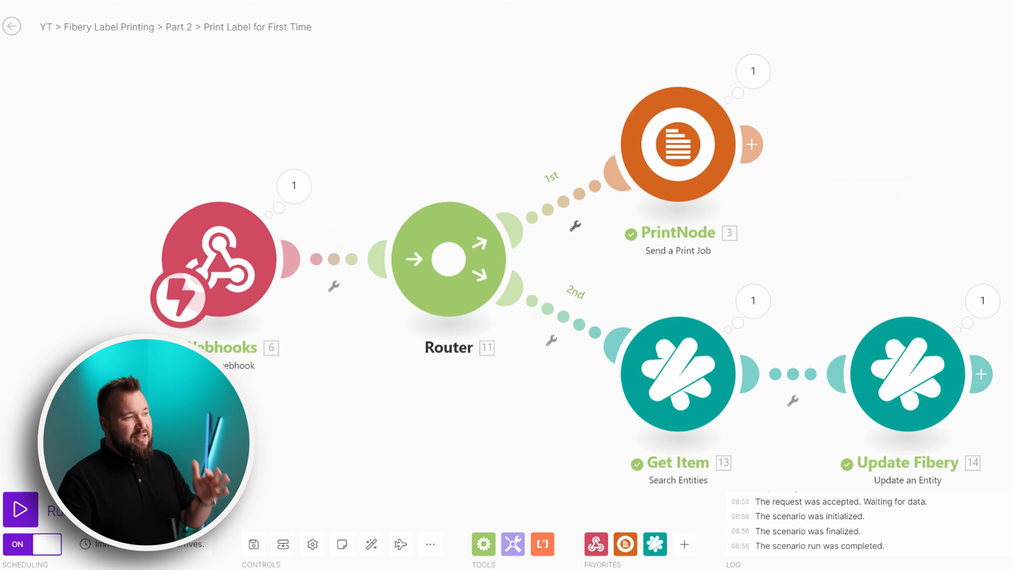
left_click(452, 141)
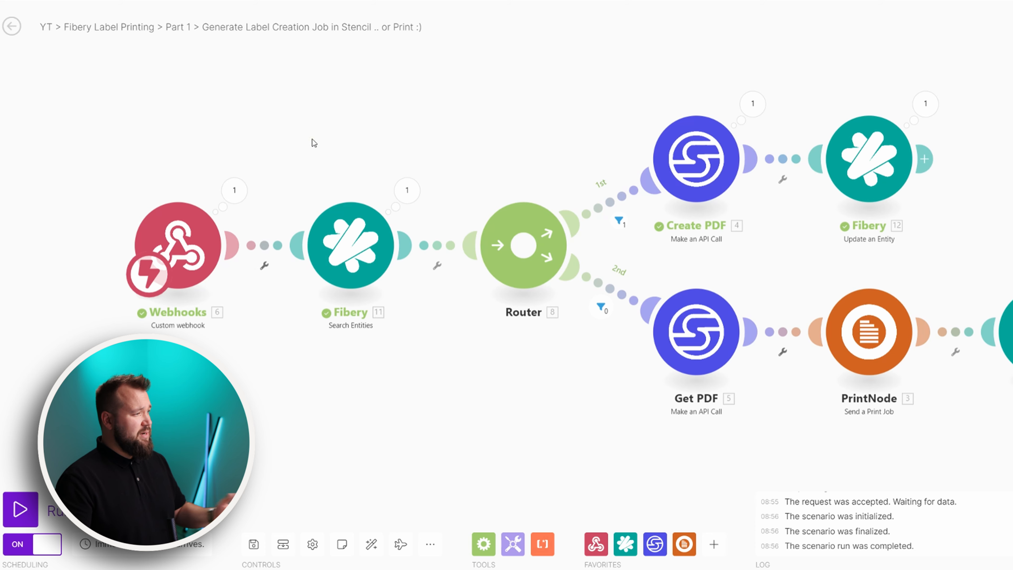
left_click_drag(312, 140, 327, 130)
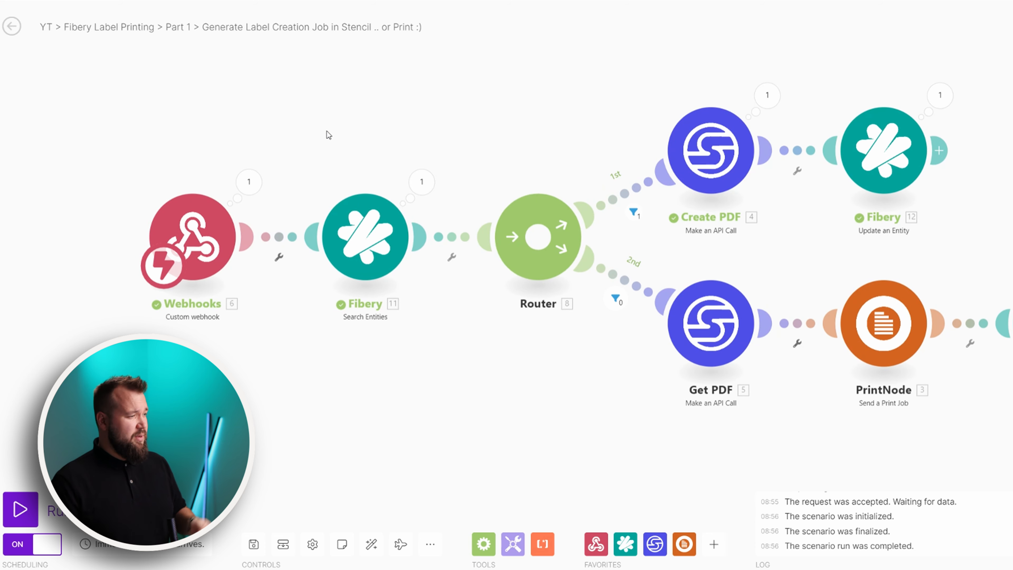
scroll(152, 232, "up", 2)
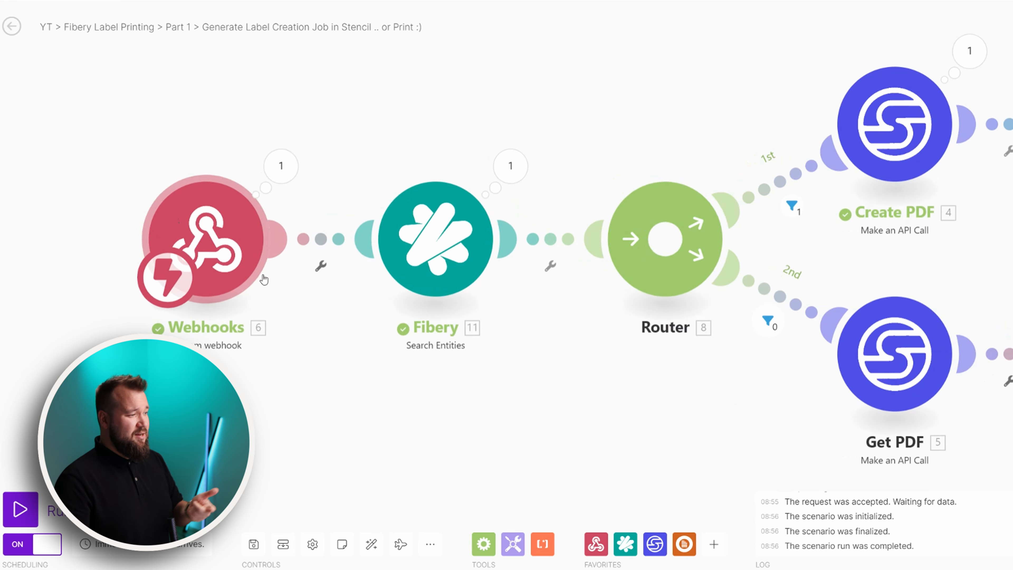
Copy the Make webhook address and open the Fibery items database's automation rules
left_click(225, 238)
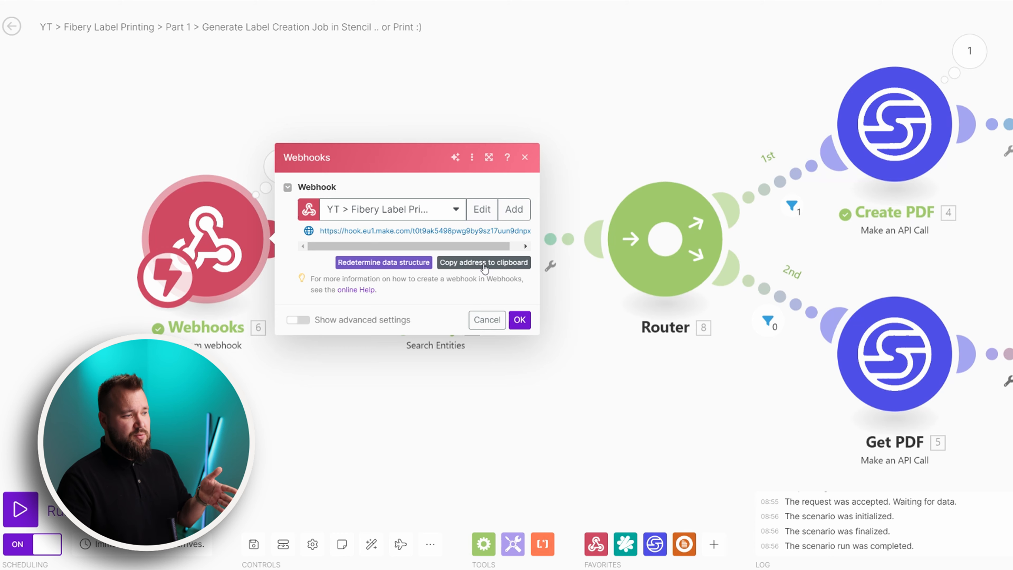
left_click(109, 1)
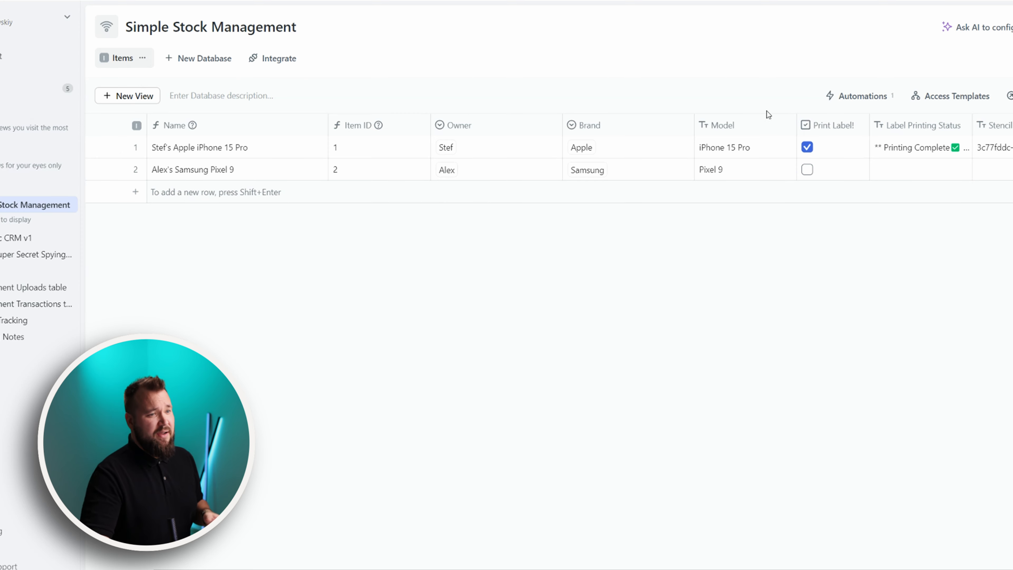
left_click(863, 96)
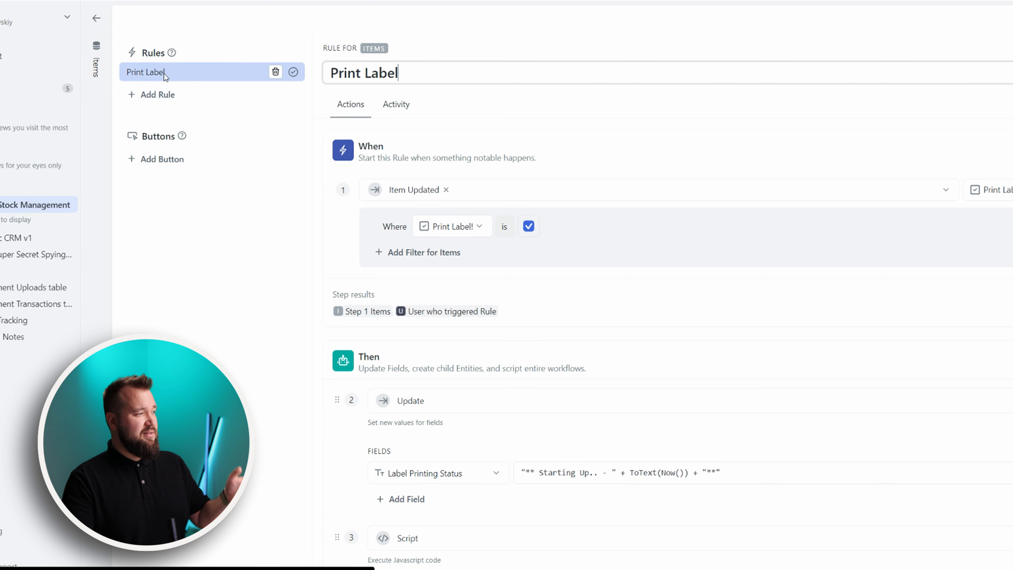
Paste the Make webhook address over the old URL in the Print Label script and save the rule
triple_click(401, 76)
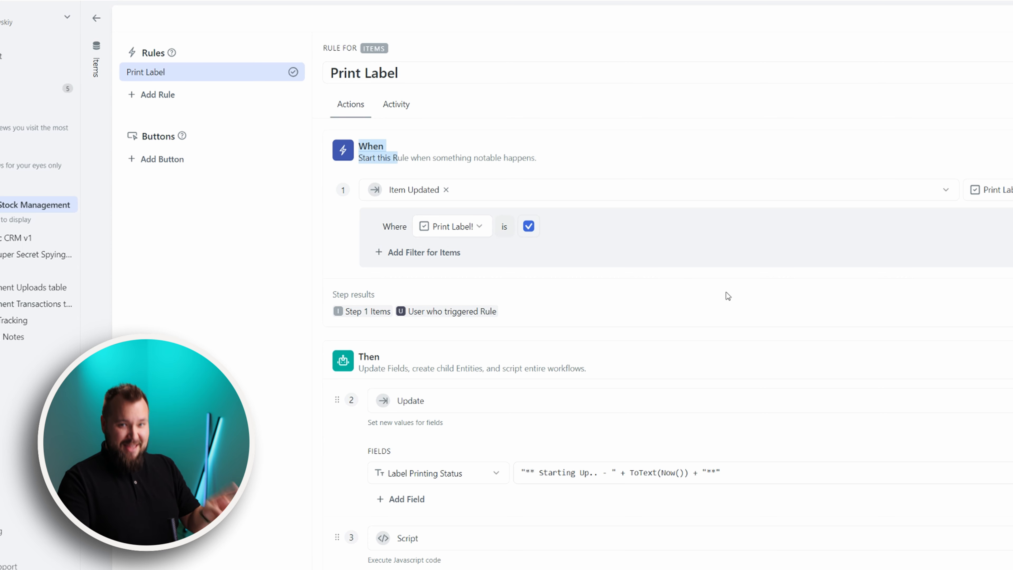
scroll(418, 278, "down", 3)
scroll(449, 311, "down", 2)
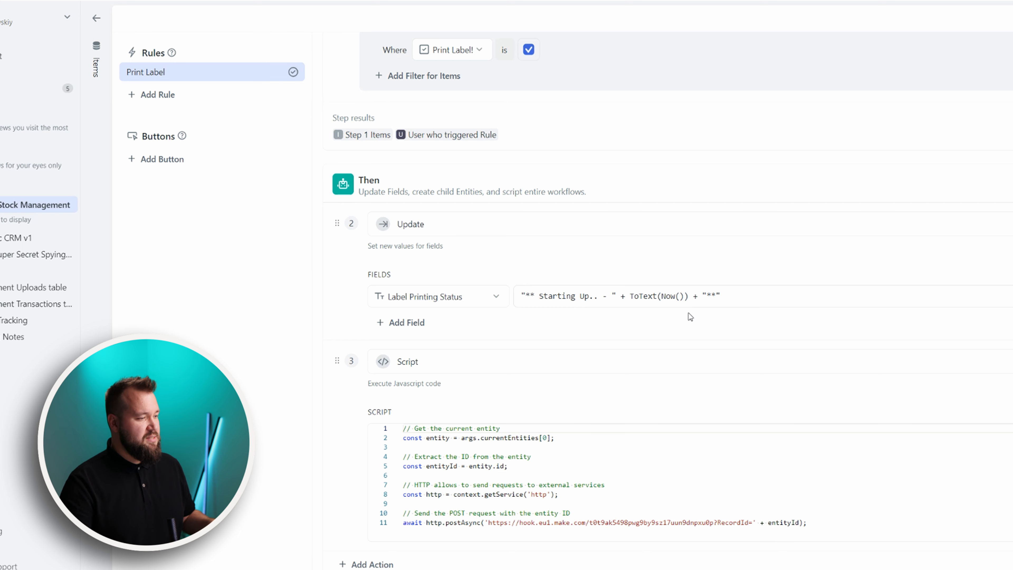
scroll(482, 333, "down", 1)
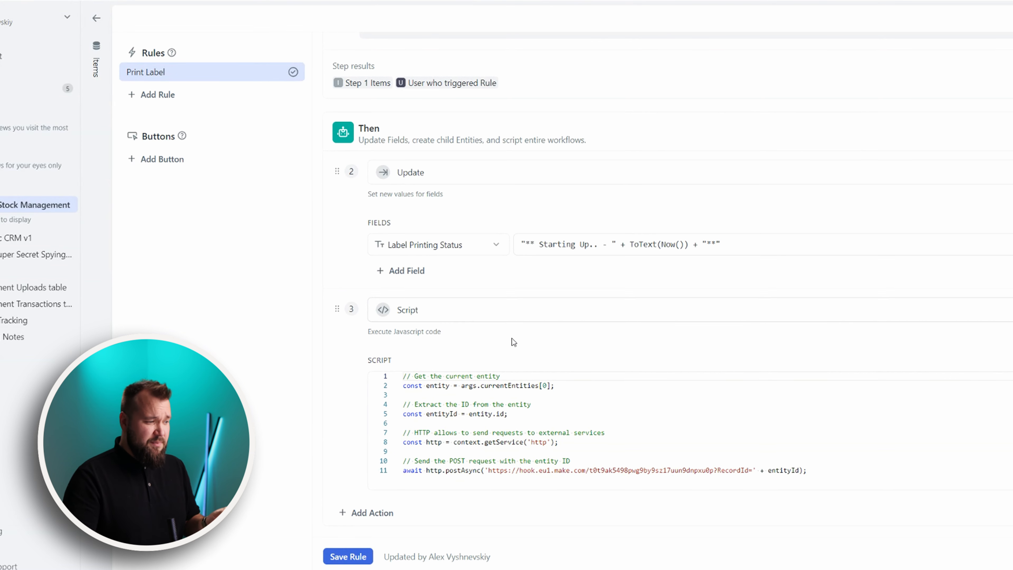
left_click_drag(402, 376, 574, 474)
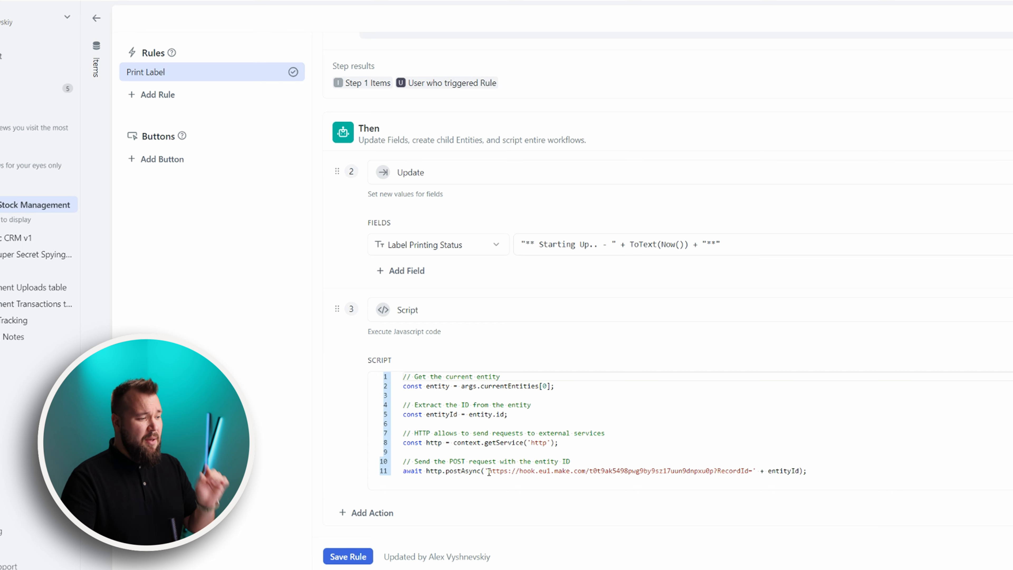
left_click_drag(489, 471, 714, 472)
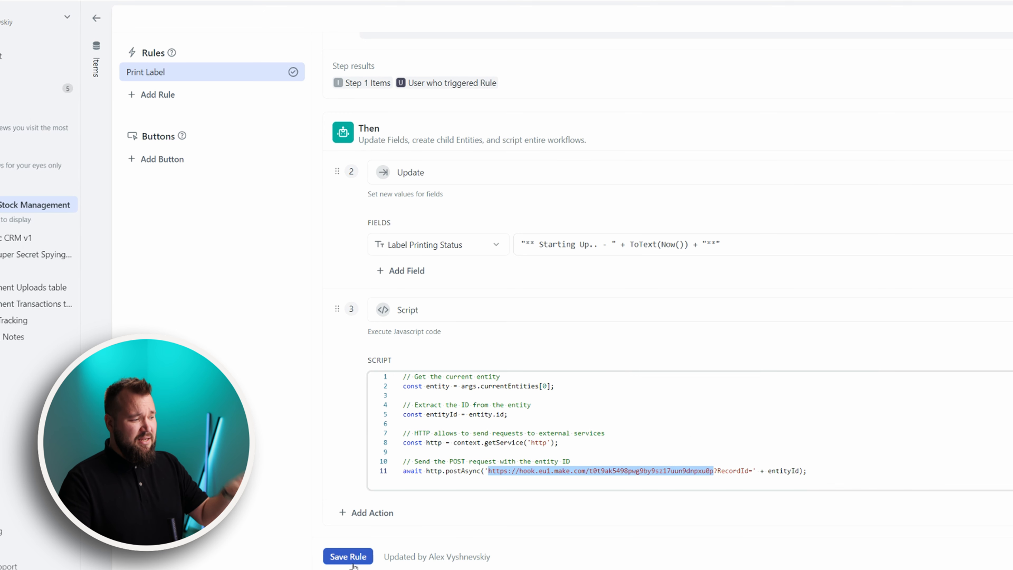
left_click(348, 556)
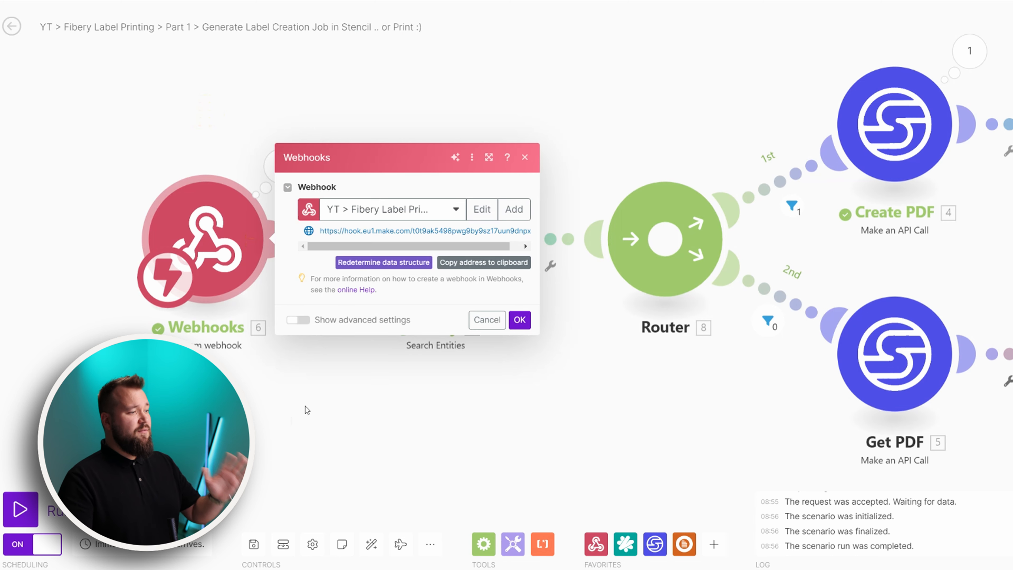
left_click(601, 494)
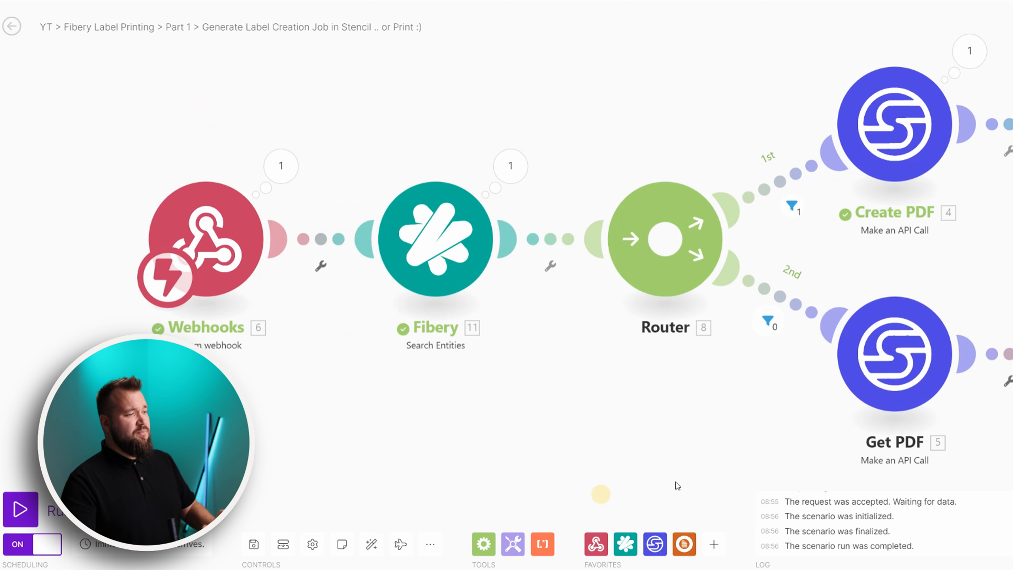
Recentre the scenario and review the data the webhook received
left_click_drag(570, 417, 574, 431)
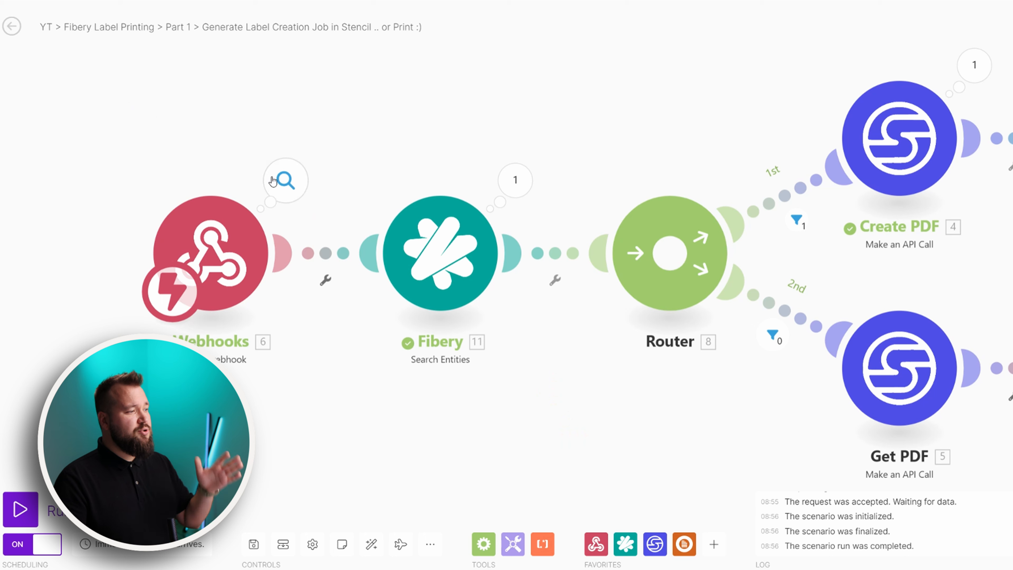
left_click(273, 181)
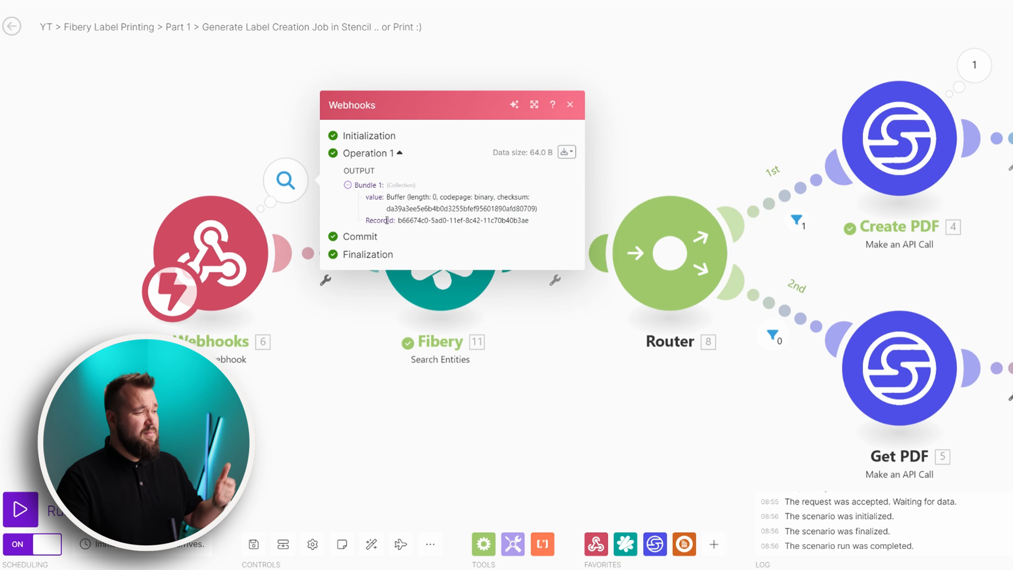
left_click(425, 386)
Check the Fibery search module's Id criterion mapped to RecordId and review its search results
left_click(408, 257)
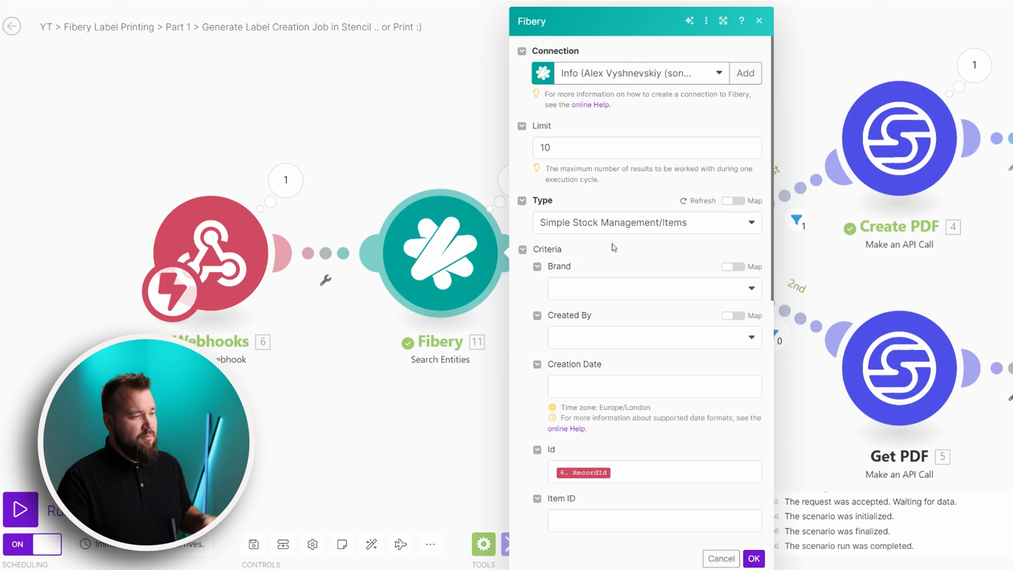
scroll(628, 245, "down", 3)
left_click(625, 352)
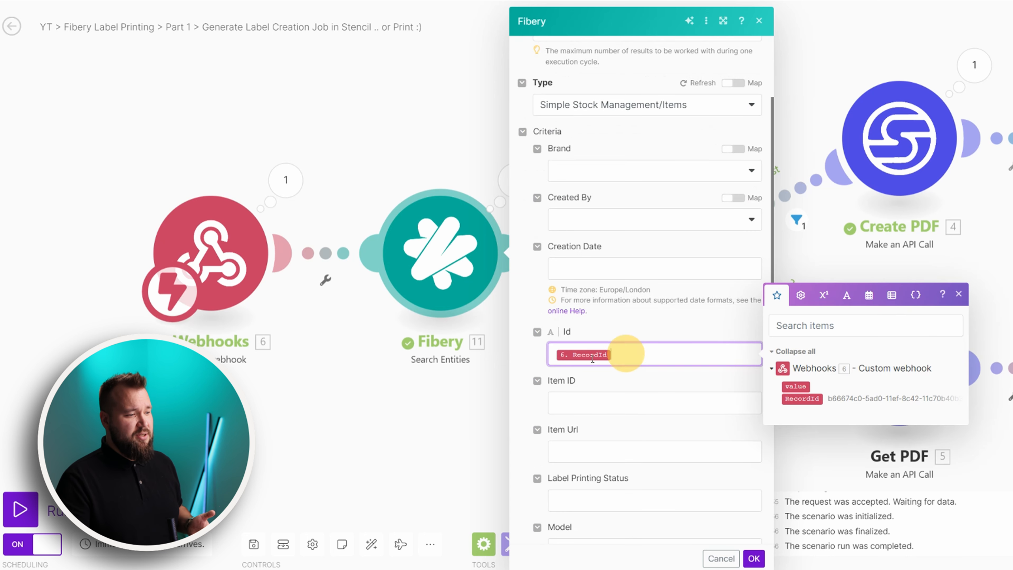
scroll(621, 215, "up", 3)
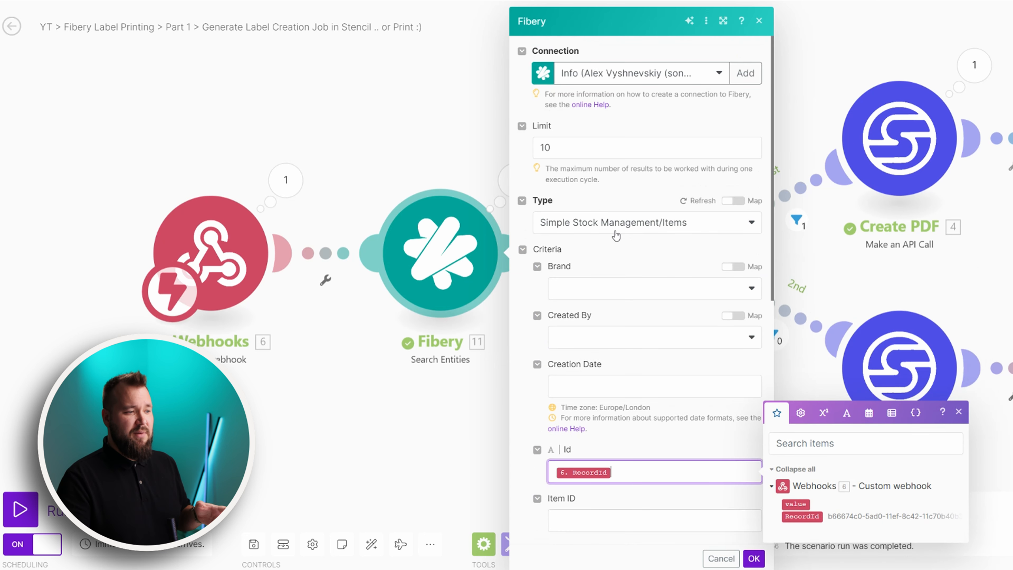
scroll(674, 298, "down", 1)
scroll(638, 339, "down", 3)
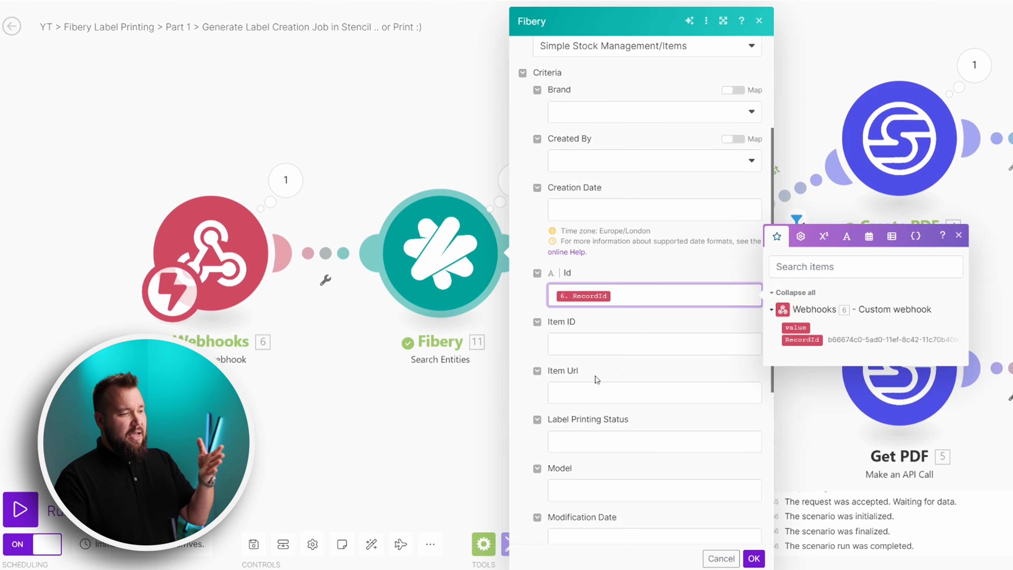
left_click(441, 385)
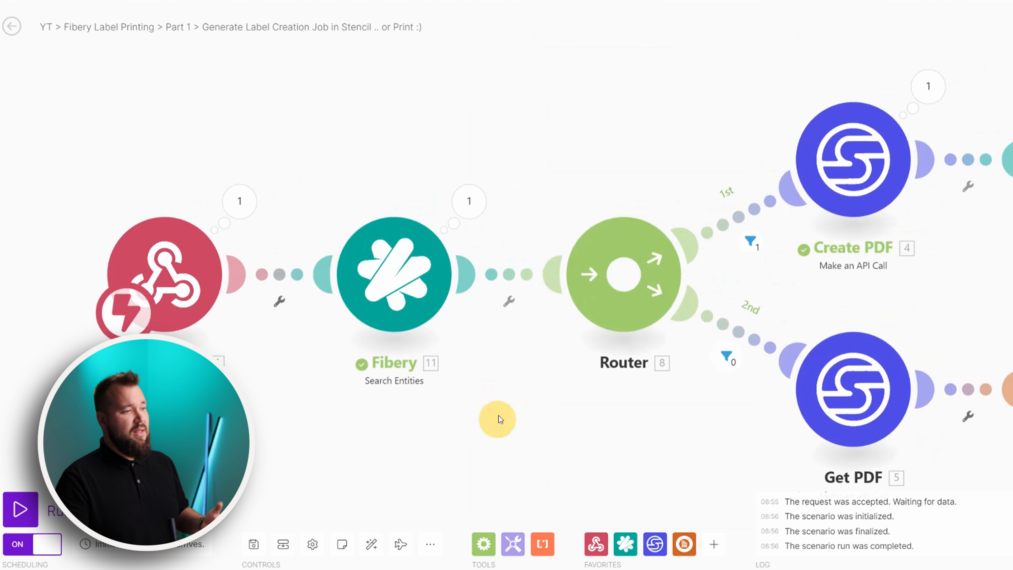
left_click(469, 201)
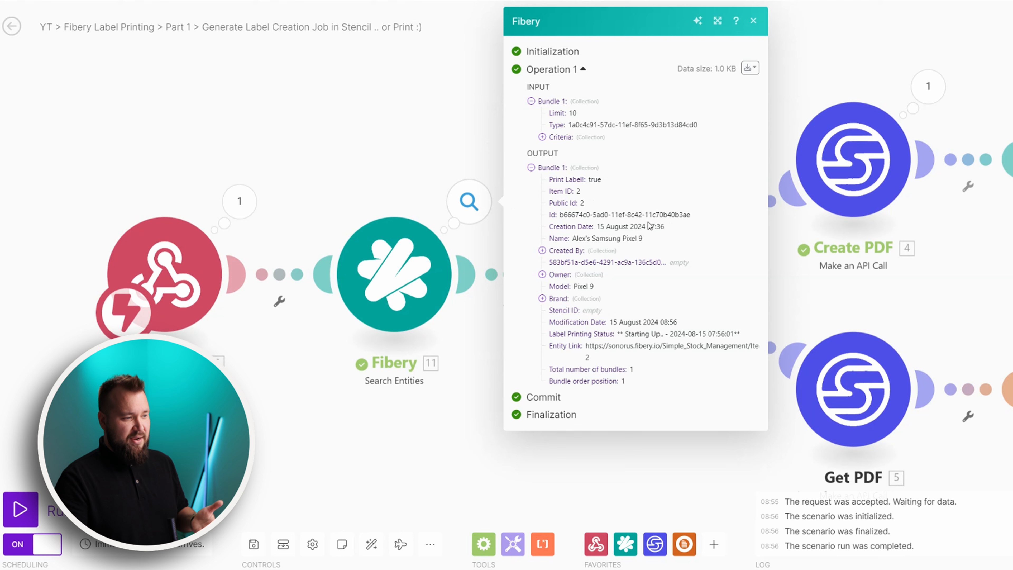
left_click(446, 396)
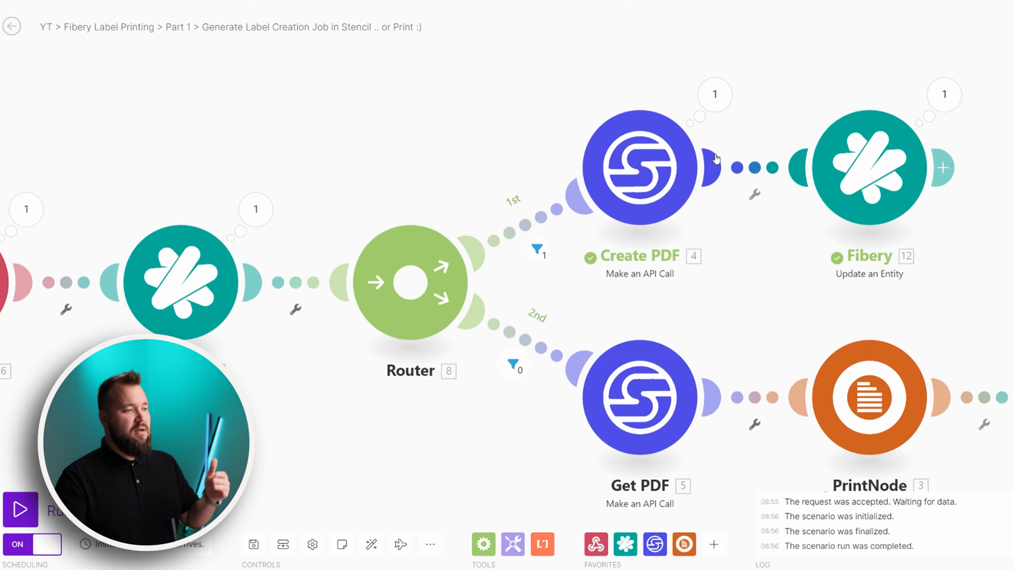
left_click(533, 226)
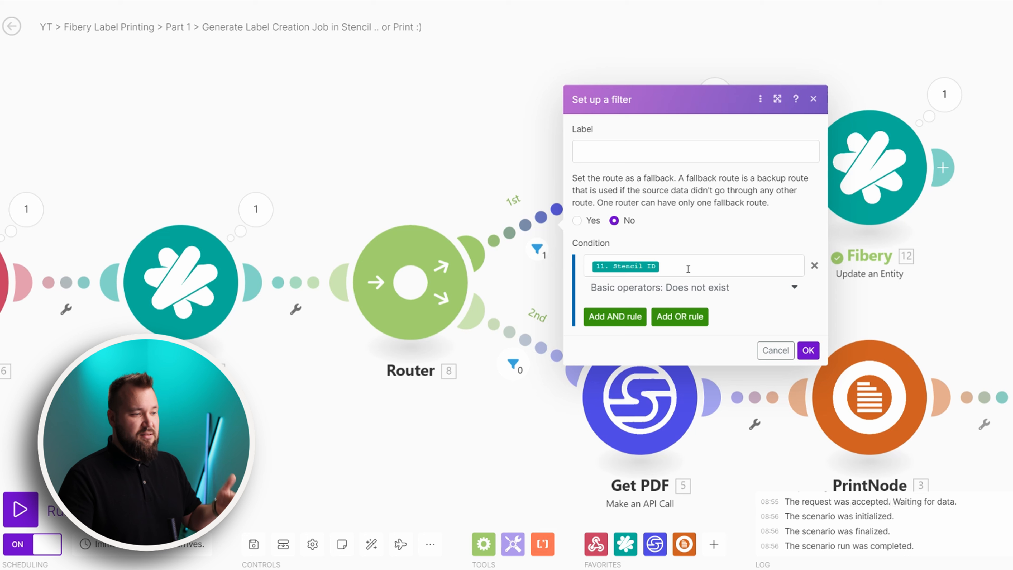
left_click(522, 340)
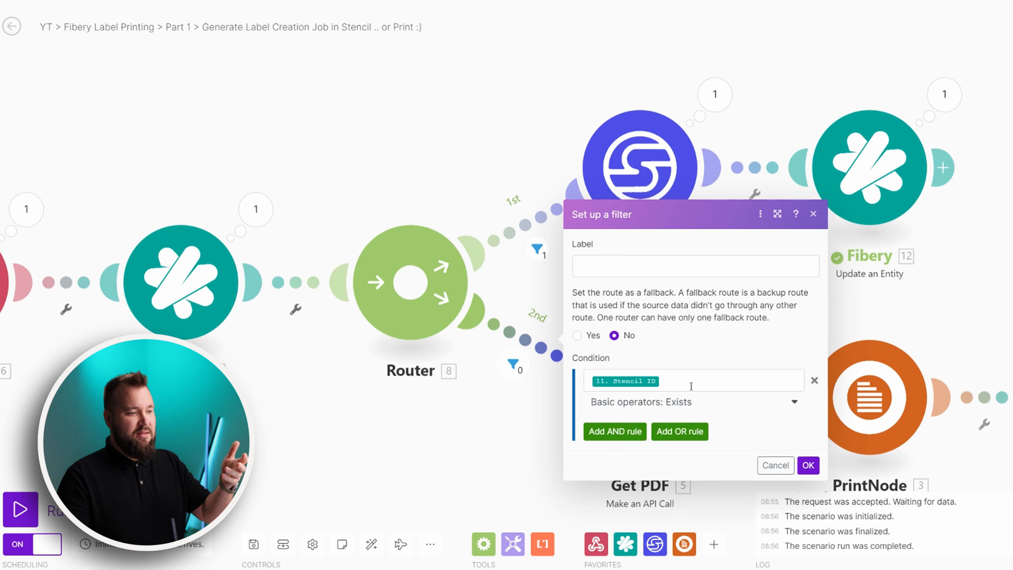
left_click(475, 441)
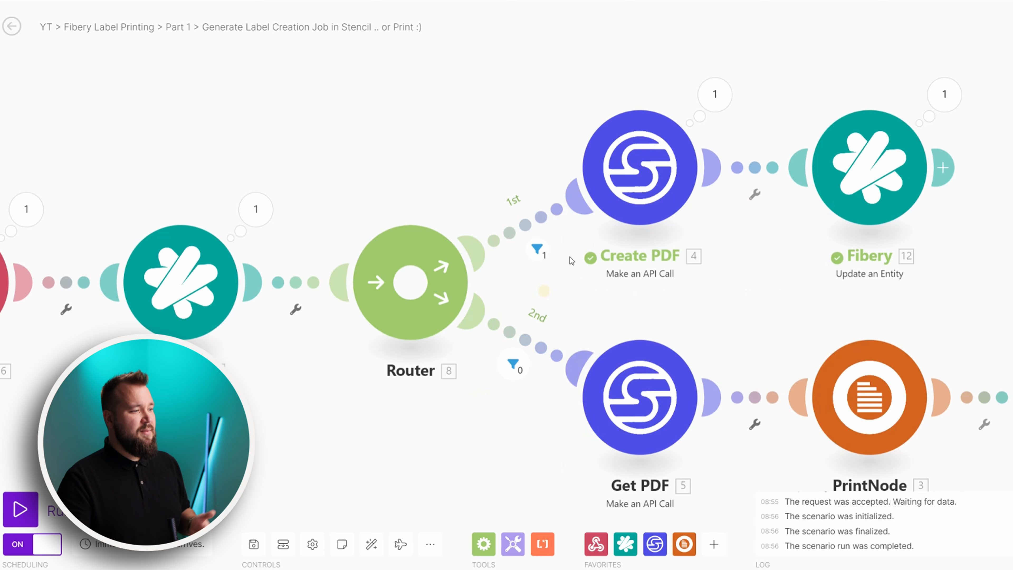
left_click_drag(474, 156, 426, 203)
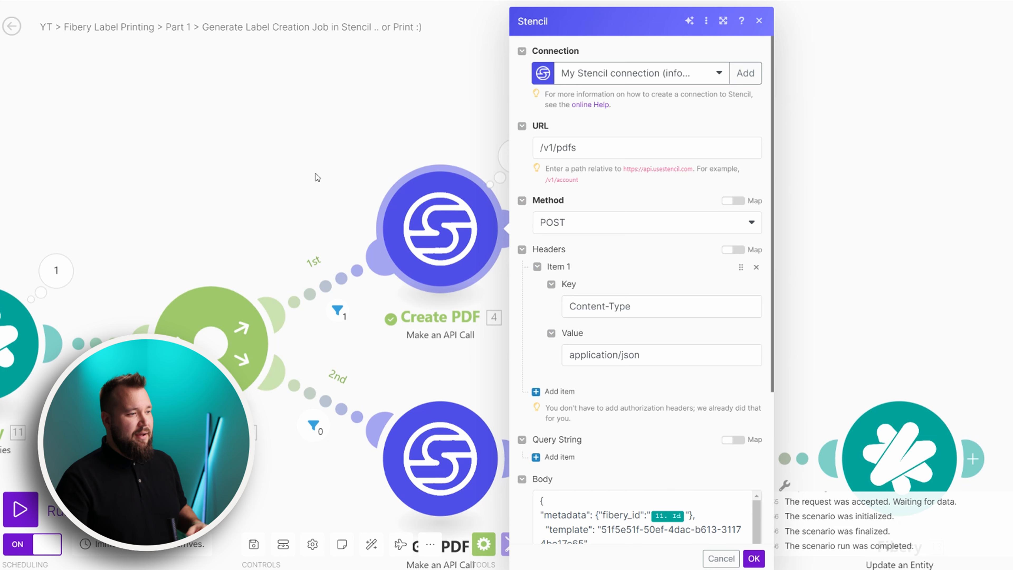
Centre the Create PDF settings and back out of adding a new Stencil connection
left_click_drag(438, 107, 308, 133)
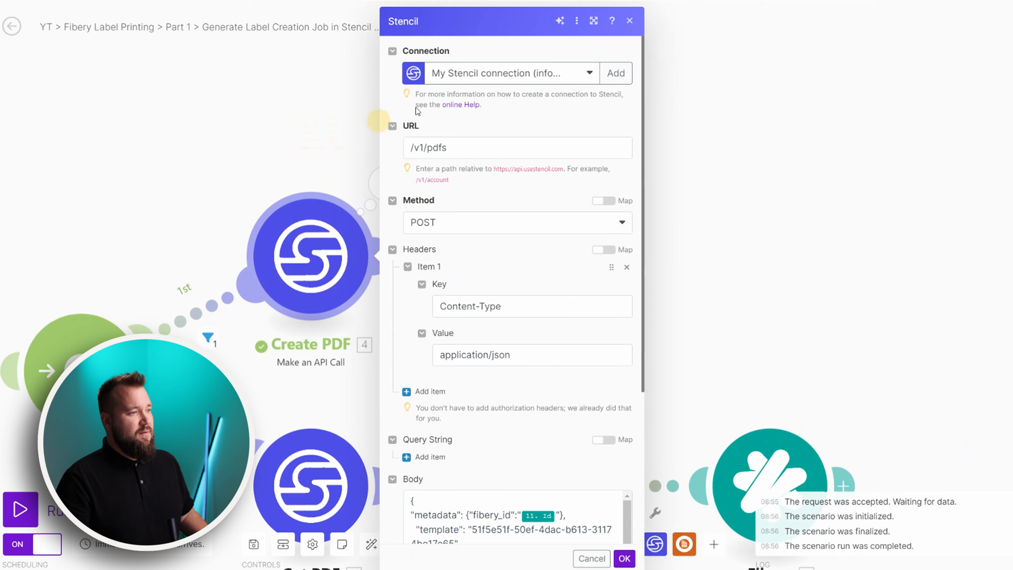
left_click(621, 75)
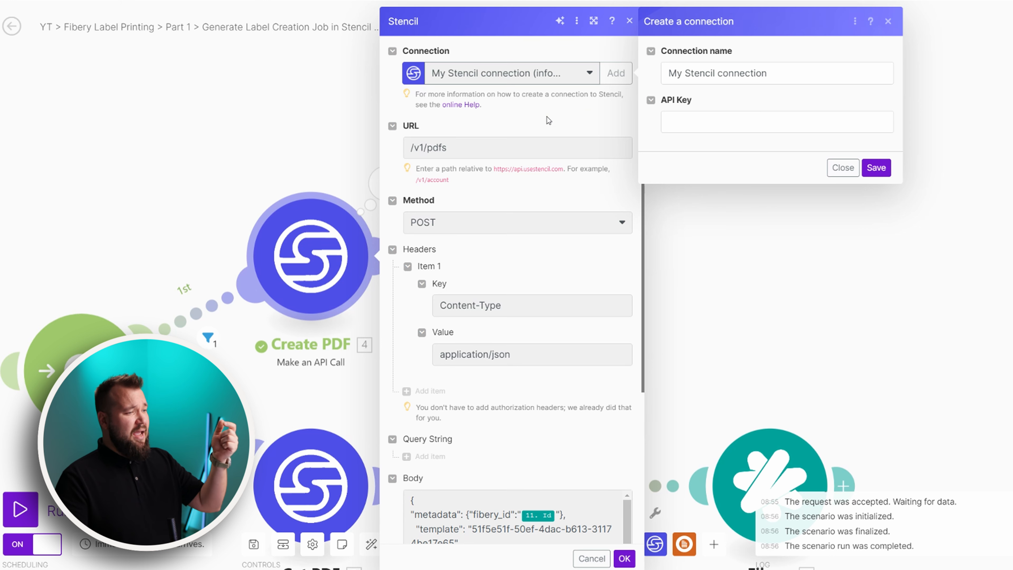
left_click(843, 168)
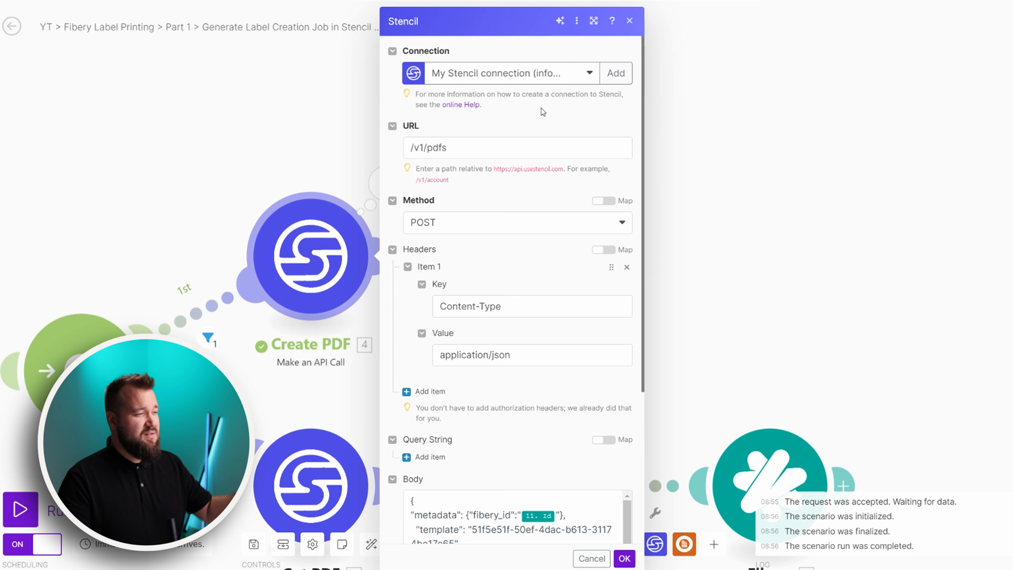
Review the /v1/pdfs request path and the full JSON body in the expanded settings
left_click(504, 142)
triple_click(505, 144)
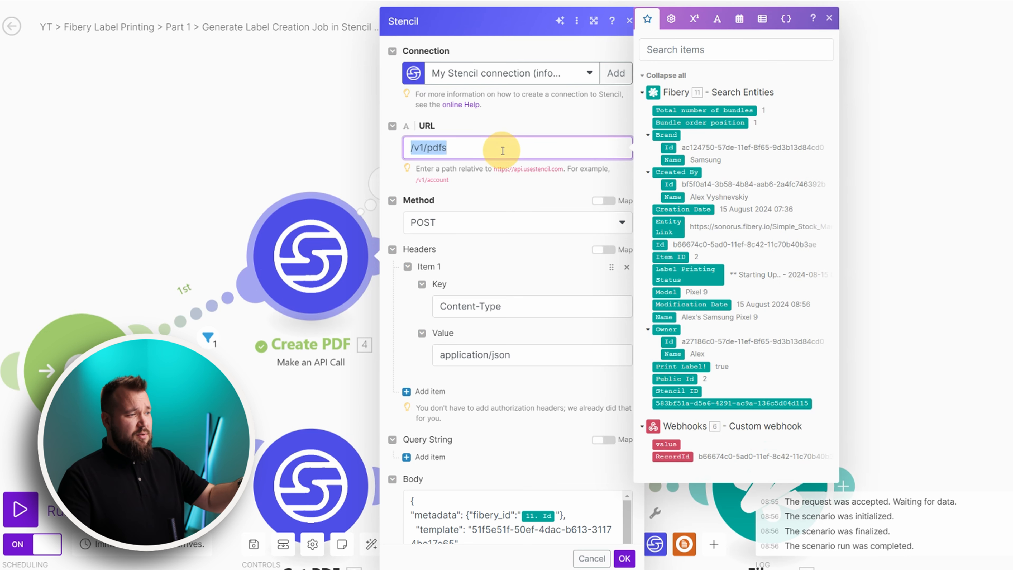
left_click(534, 121)
scroll(506, 166, "down", 3)
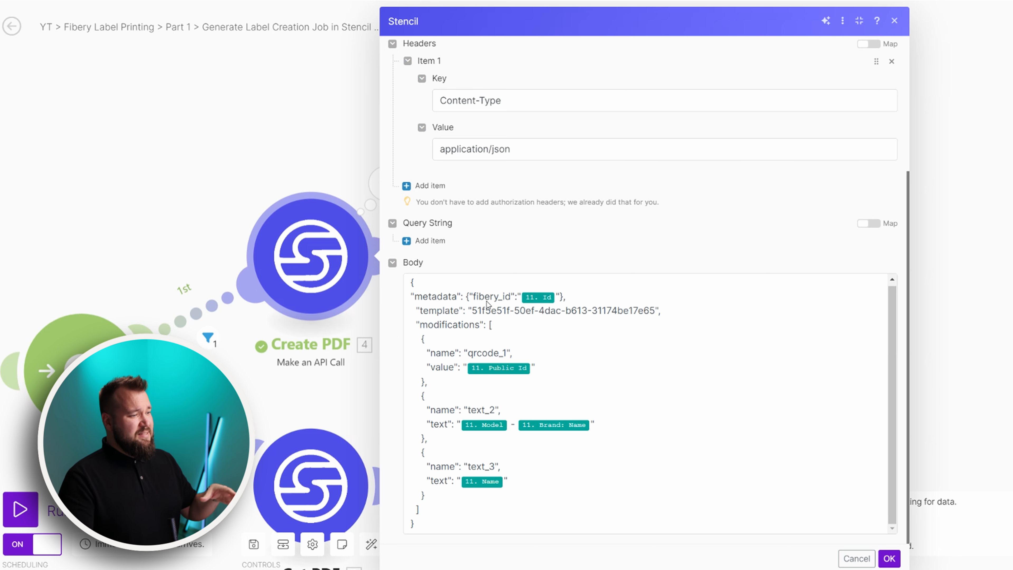
left_click_drag(412, 282, 481, 545)
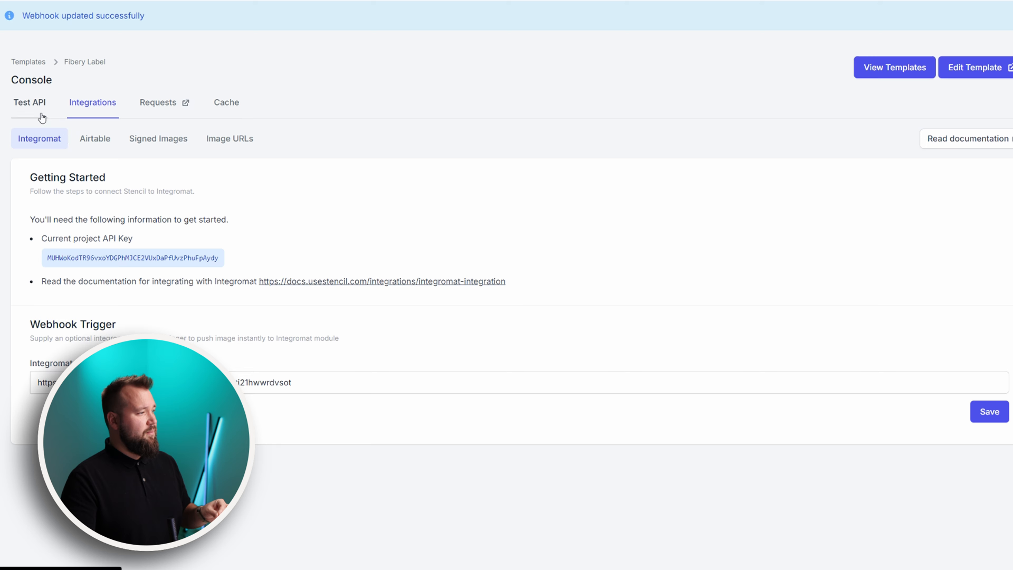
Open the Fibery Label template's API console in Stencil
left_click(42, 105)
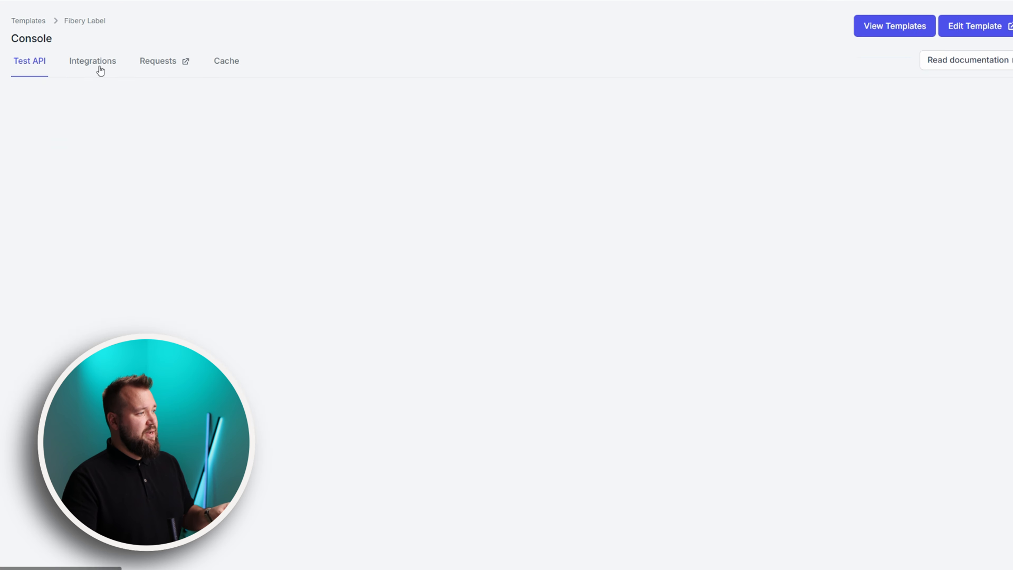
left_click(41, 22)
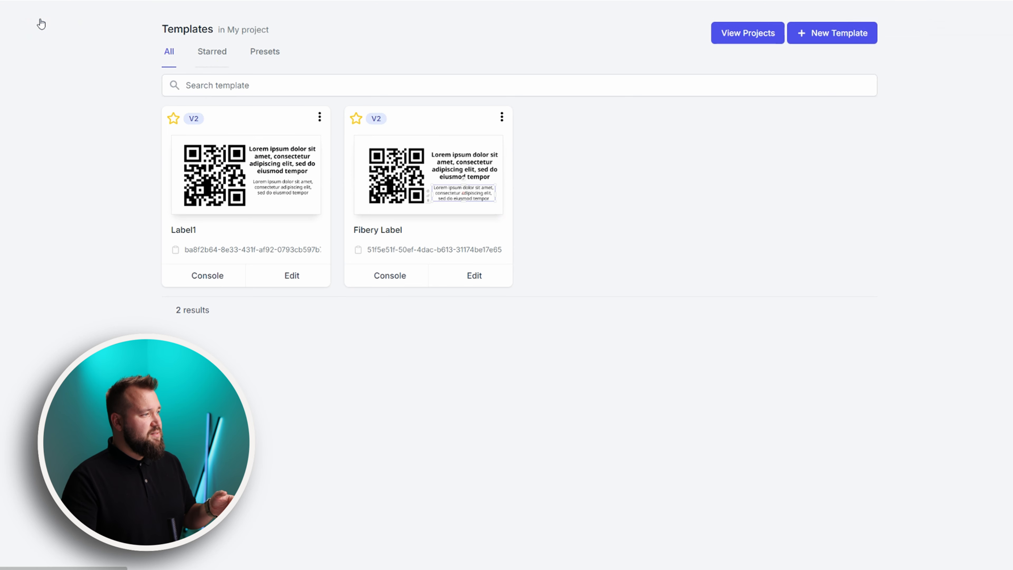
left_click(384, 277)
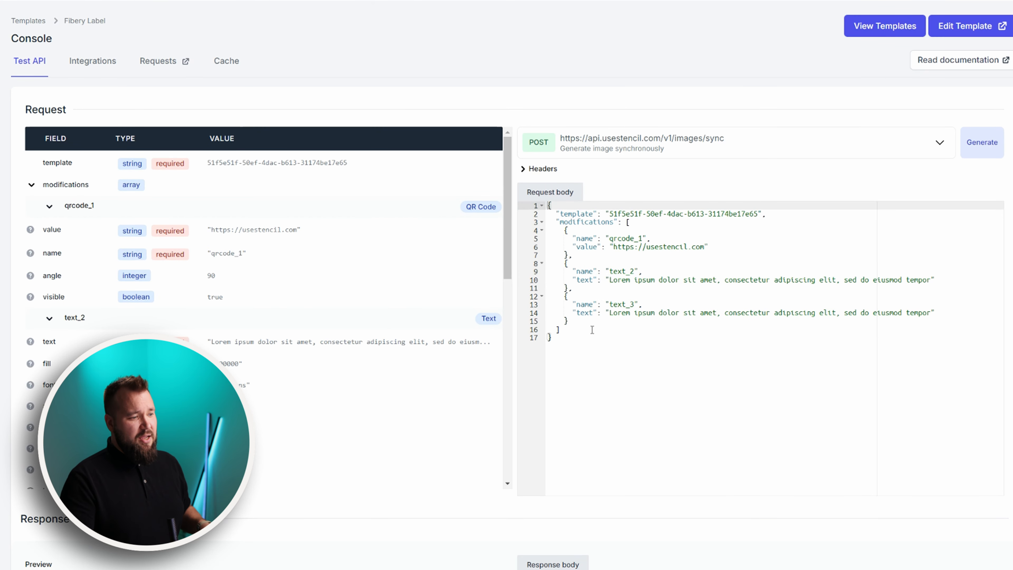
left_click_drag(549, 338, 543, 194)
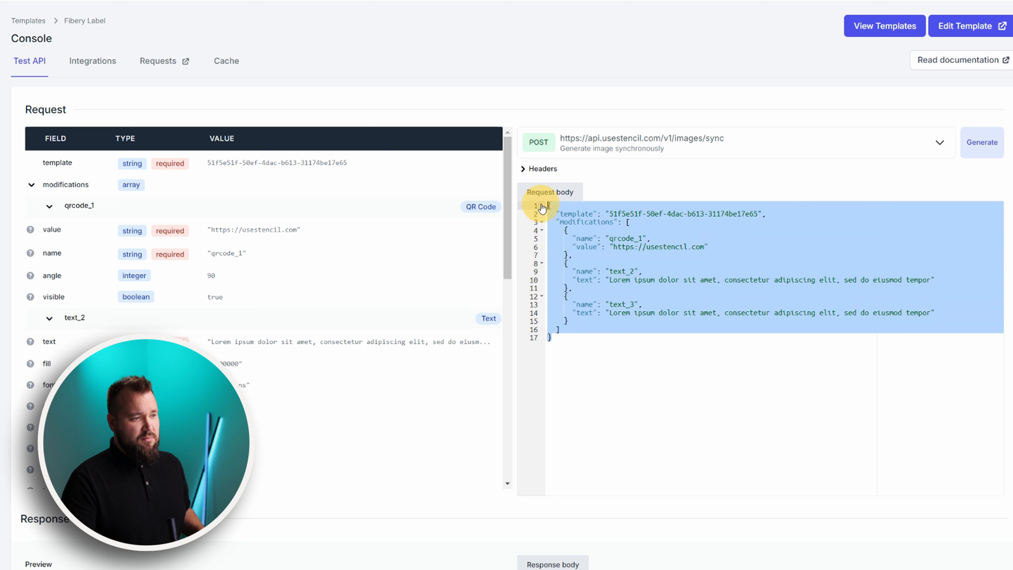
Switch the console endpoint to POST /v1/pdfs and select its sample request body
left_click(882, 151)
left_click(670, 210)
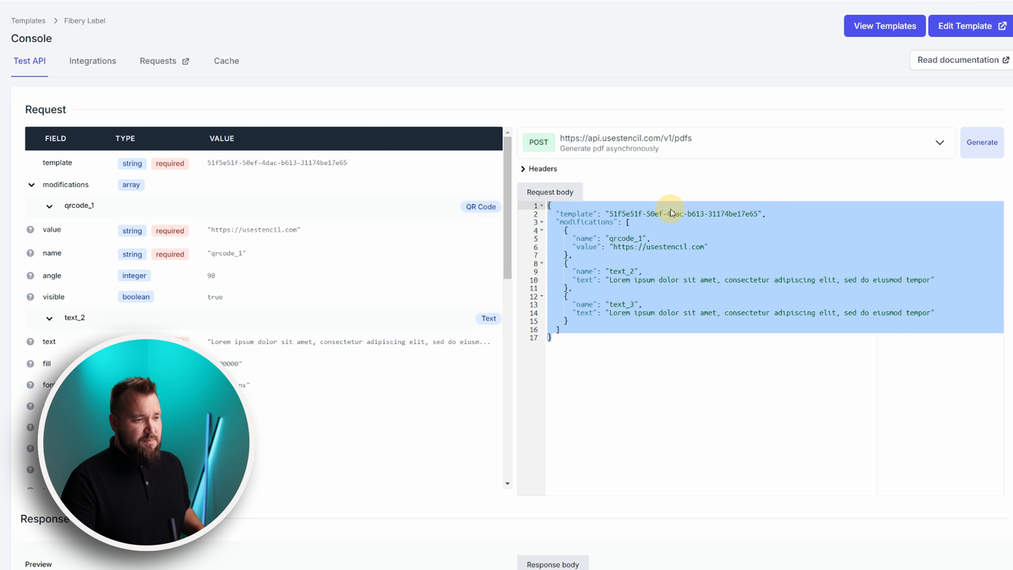
left_click(640, 355)
left_click_drag(570, 340, 549, 207)
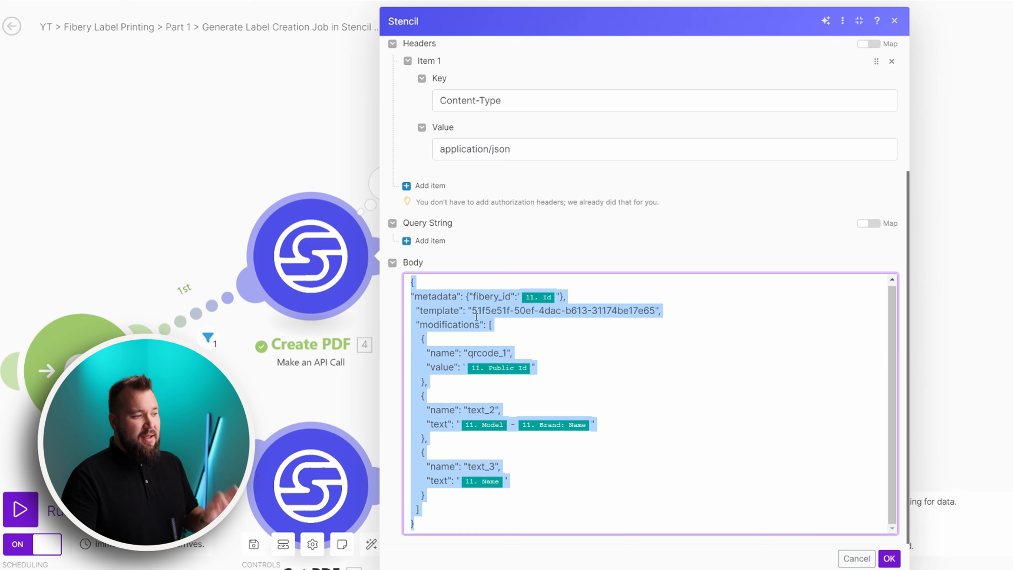
left_click(451, 297)
left_click_drag(409, 297, 569, 297)
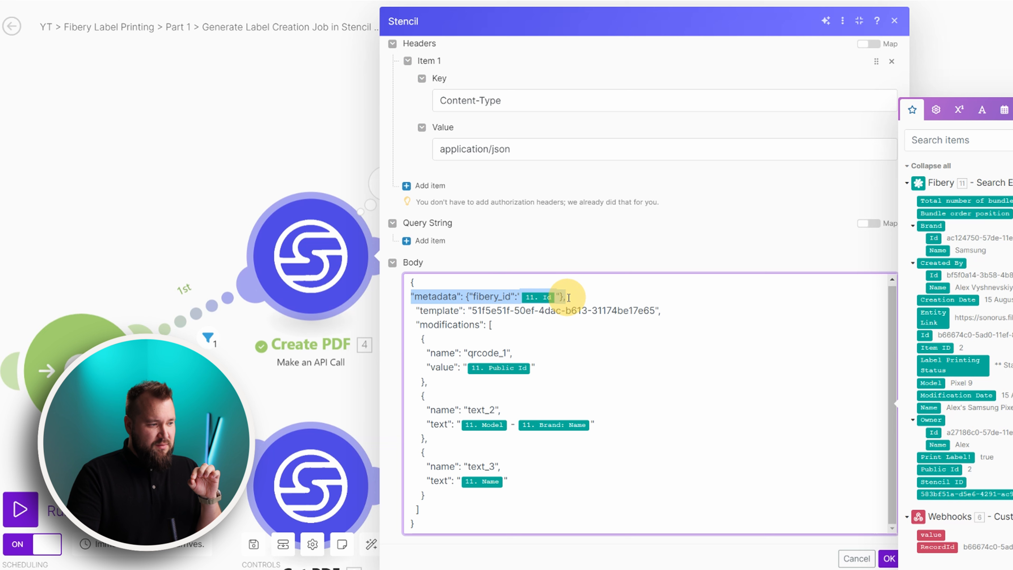
left_click(414, 297)
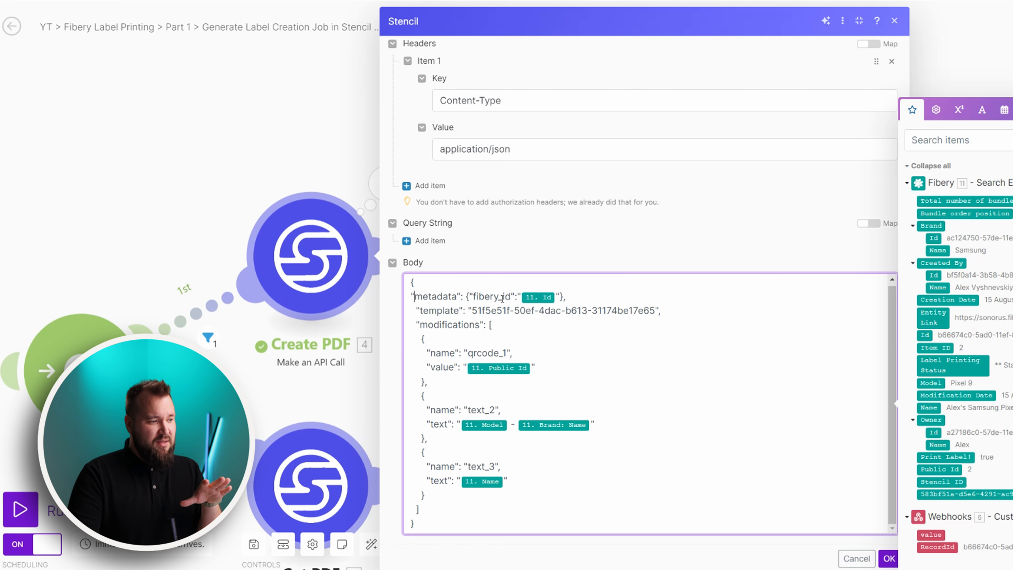
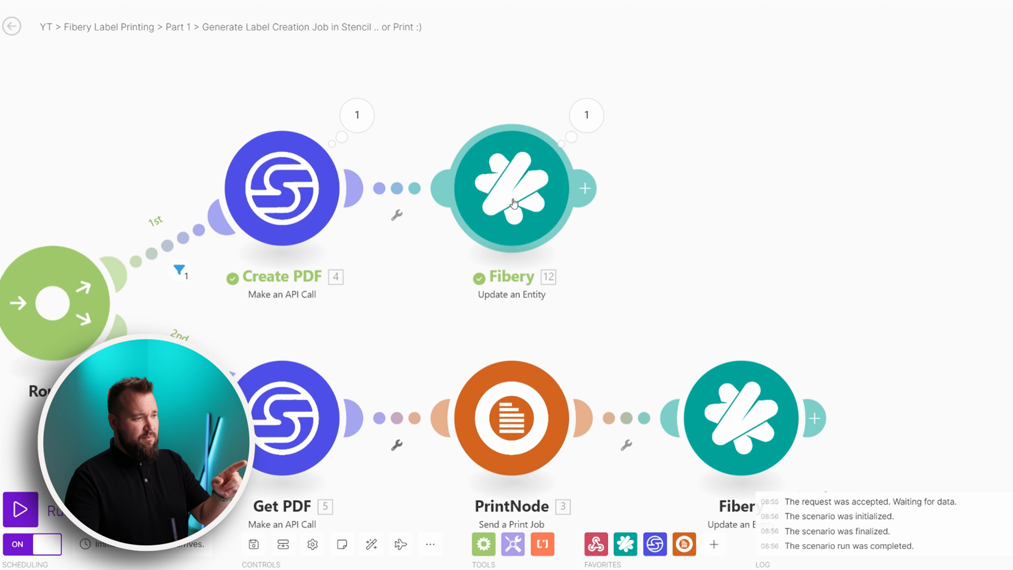
Open the Fibery 'Update an Entity' module settings in the Part 1 label-creation scenario
left_click(513, 204)
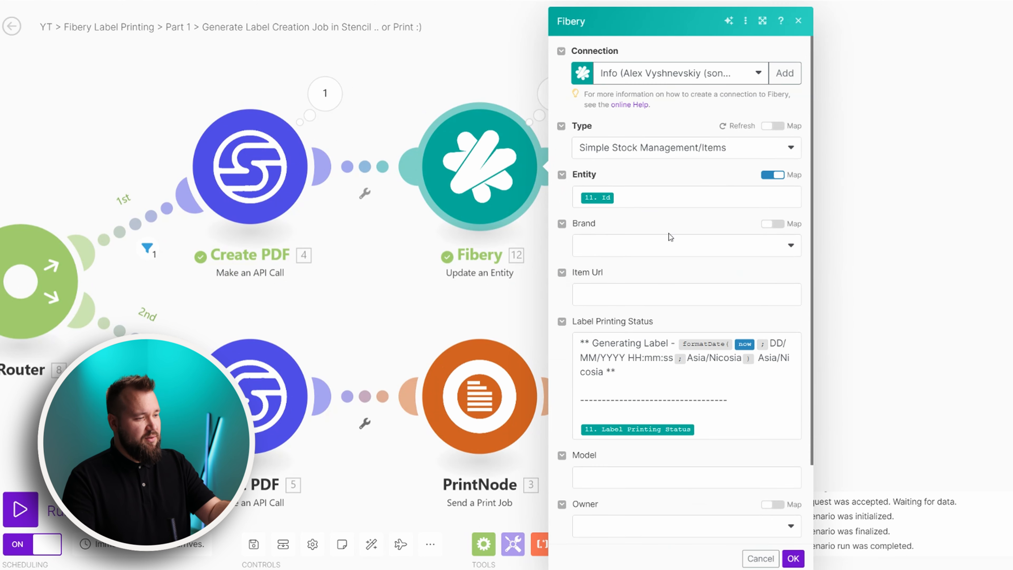
Check the Create PDF value mapped into Stencil ID, then switch to the Print Label for First Time scenario
scroll(646, 262, "down", 3)
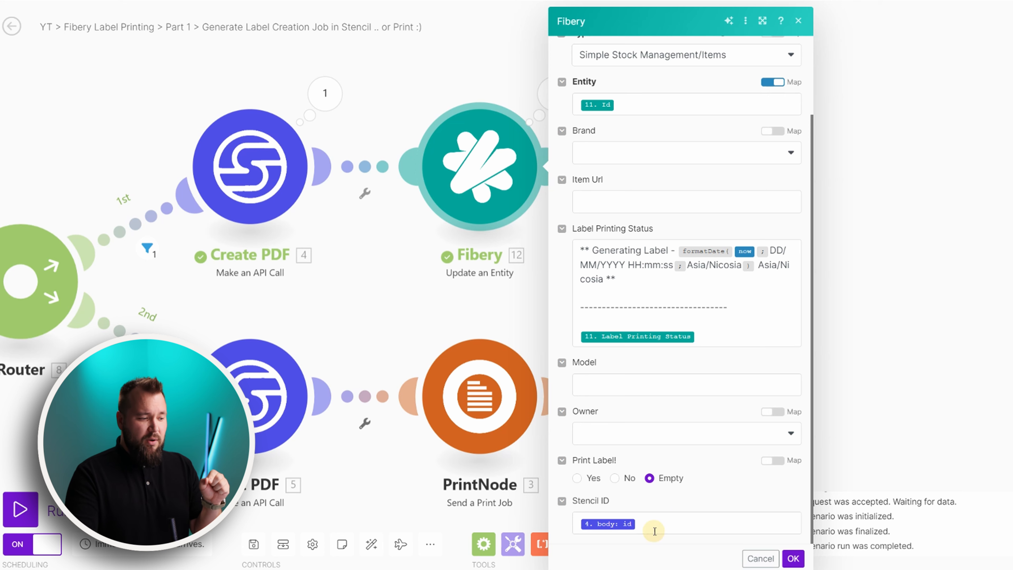
left_click(650, 523)
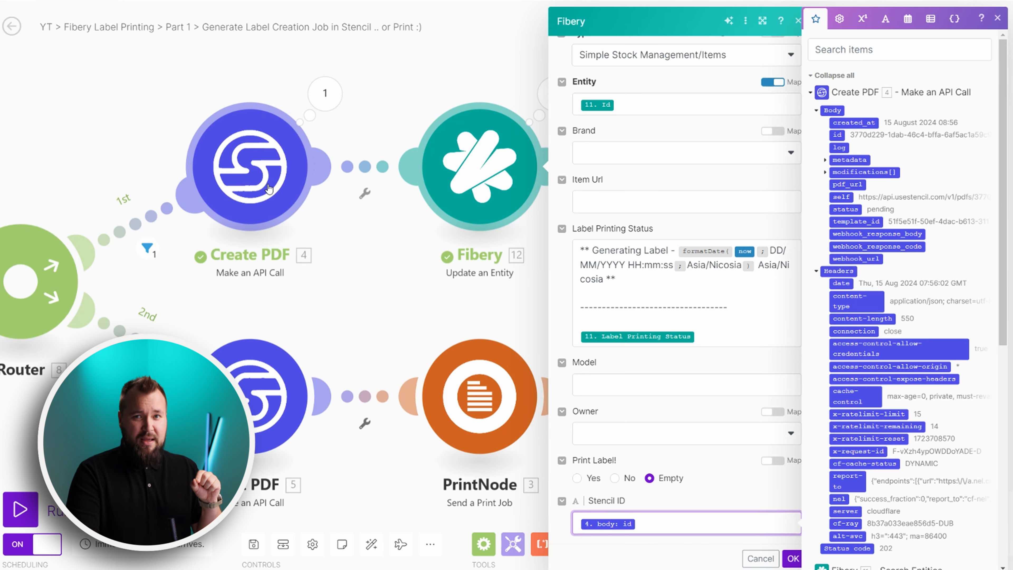
left_click(412, 316)
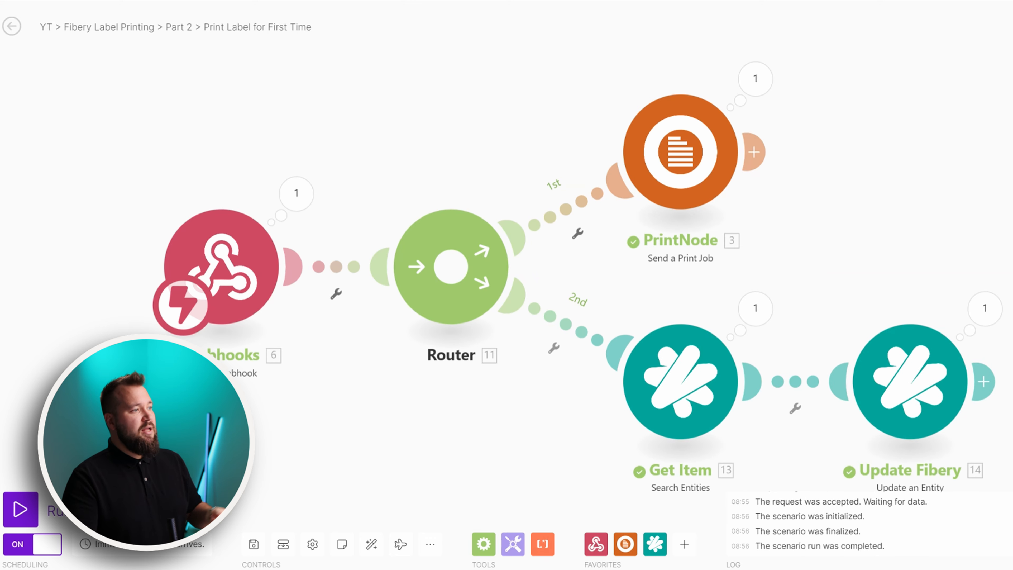
left_click(417, 163)
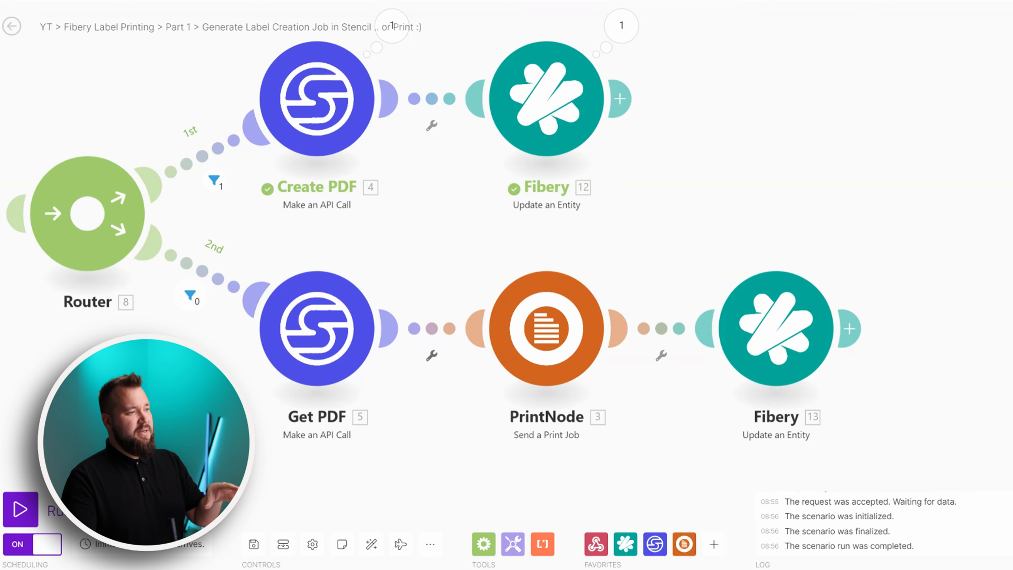
left_click_drag(509, 272, 504, 336)
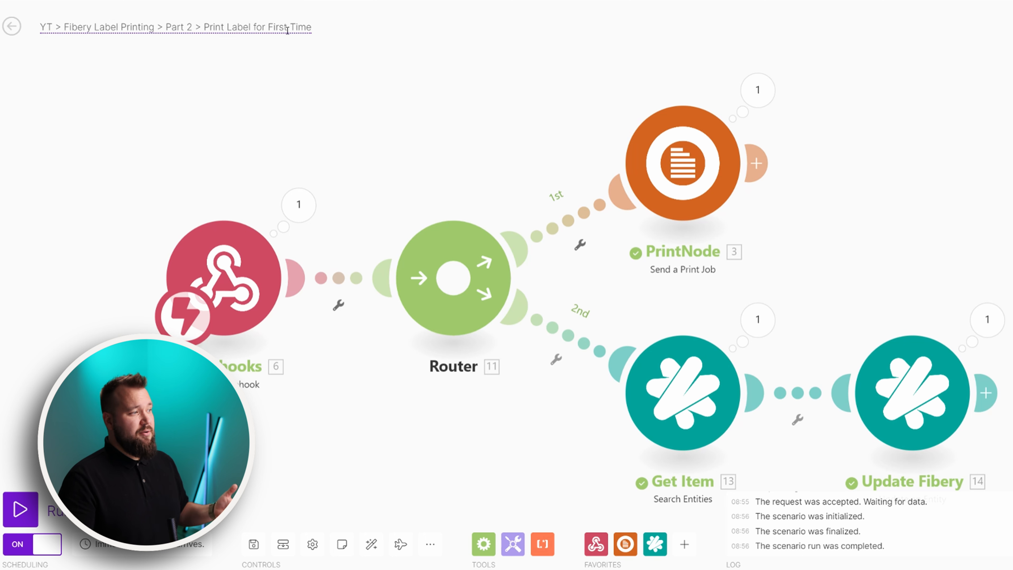
left_click(246, 278)
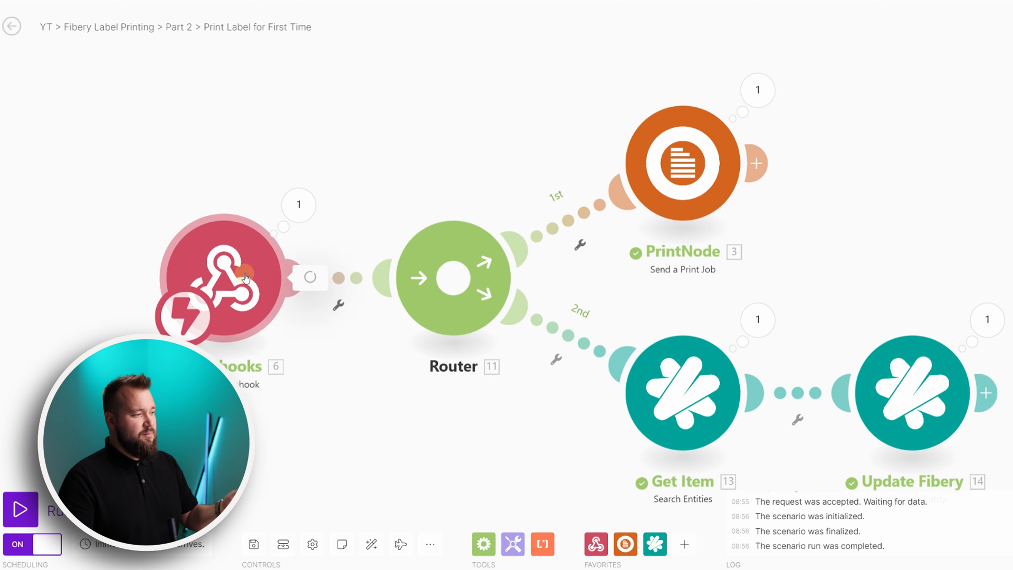
left_click(494, 160)
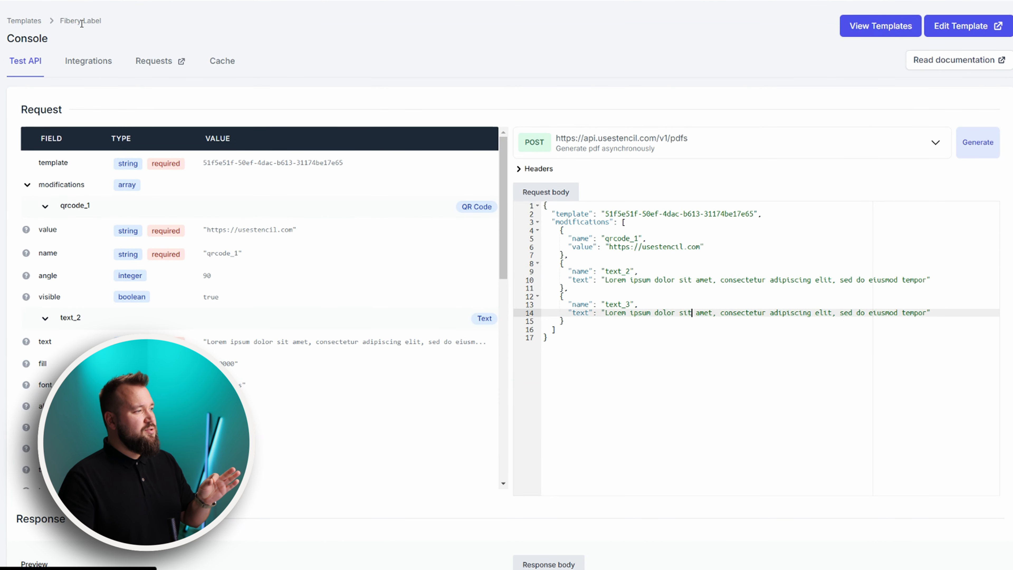
In Stencil, open the Fibery Label template's Integromat integration and select its webhook URL
left_click(26, 20)
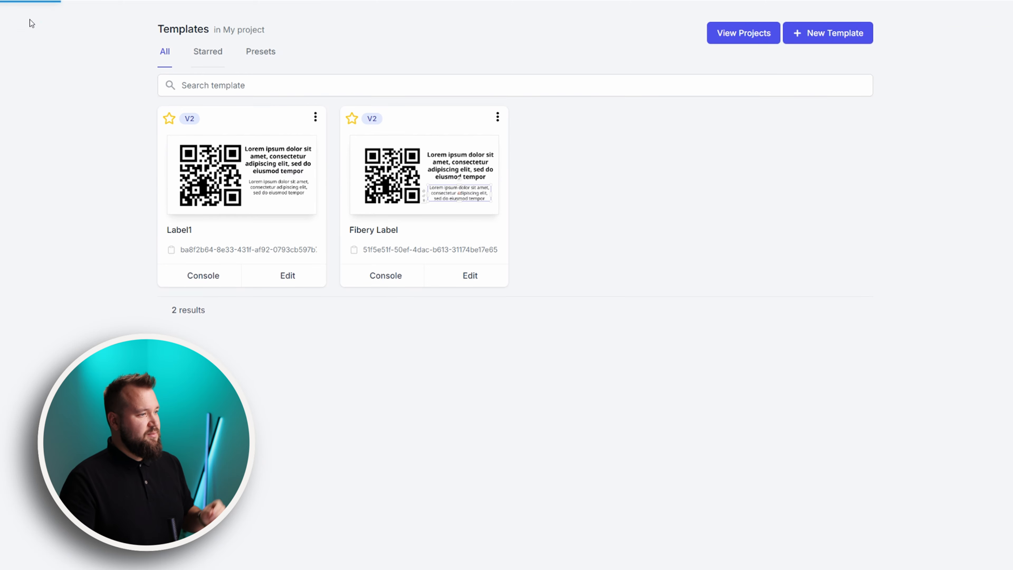
left_click(498, 116)
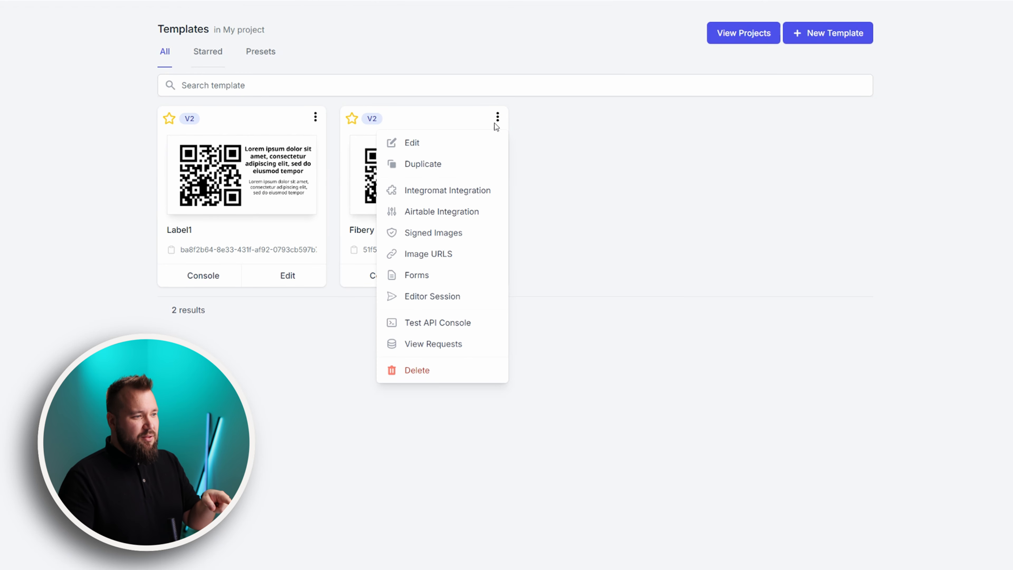
left_click(435, 191)
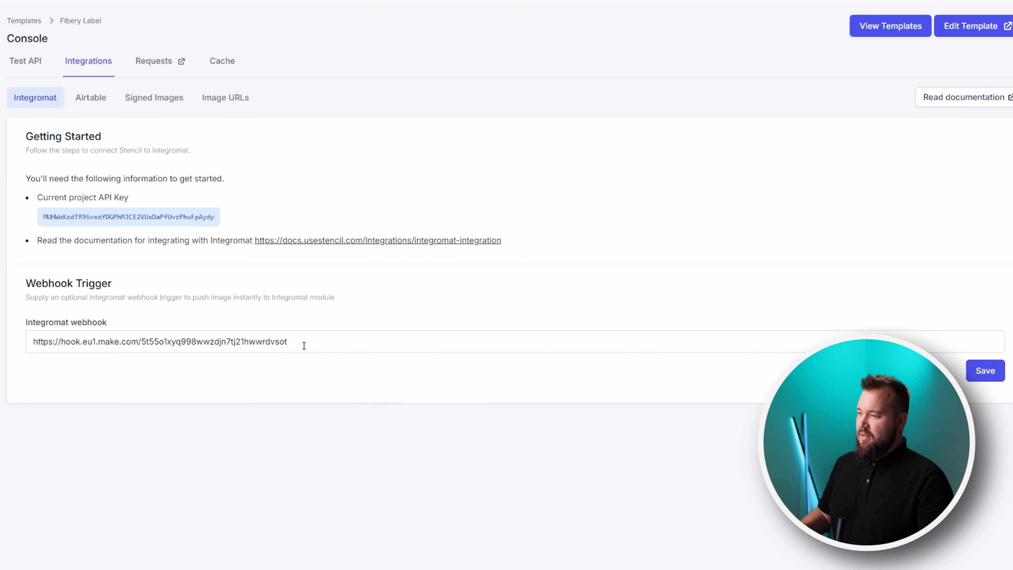
triple_click(302, 343)
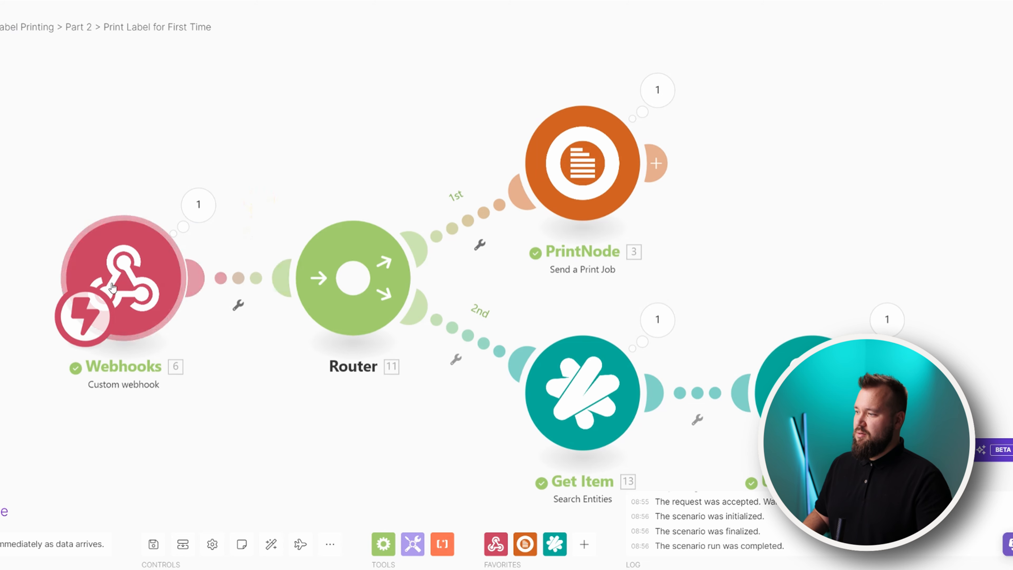
In Make, copy the Webhooks trigger address and inspect the completed-PDF bundle it received
left_click(112, 288)
left_click(360, 304)
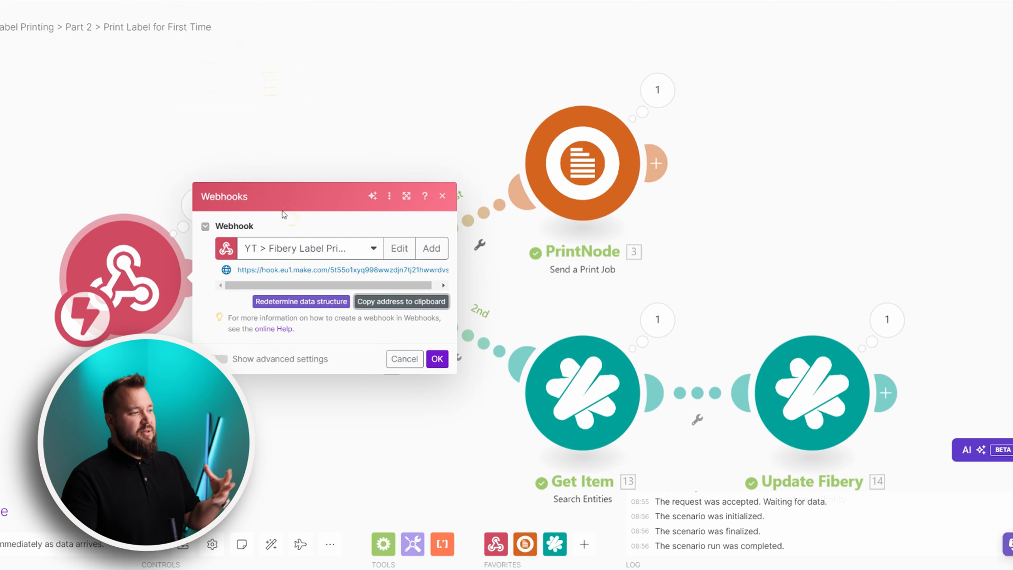
left_click(269, 158)
left_click_drag(270, 158, 324, 131)
left_click(255, 179)
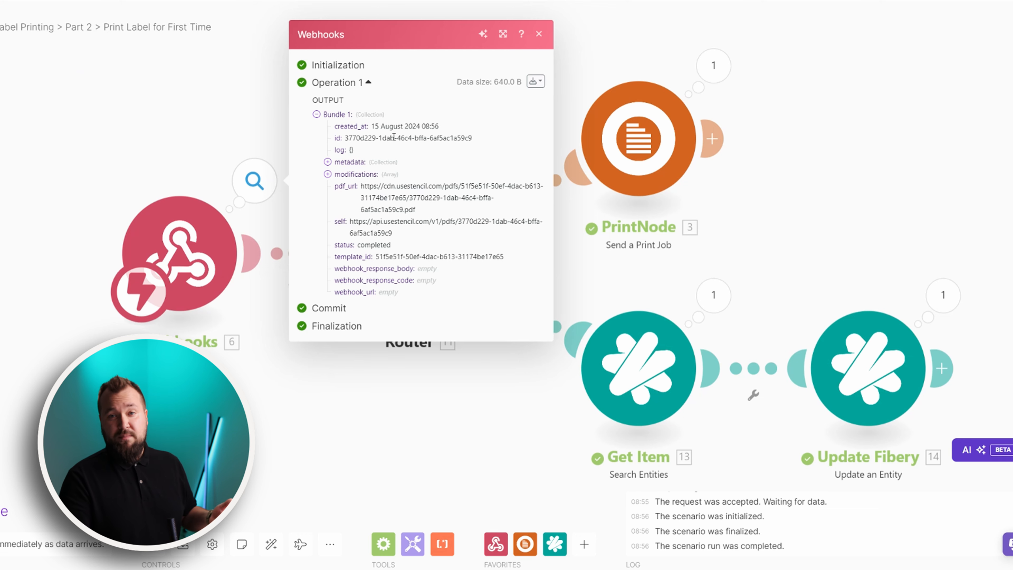
Review the PrintNode print job's connection, computer and printer options without changing them
left_click(200, 109)
left_click_drag(442, 85, 291, 109)
left_click(493, 173)
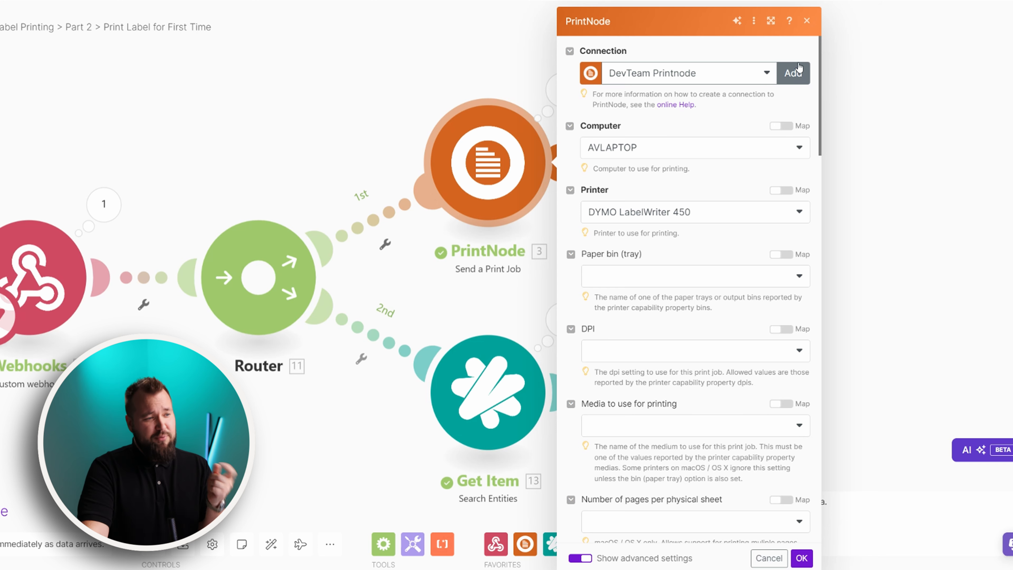
left_click(793, 76)
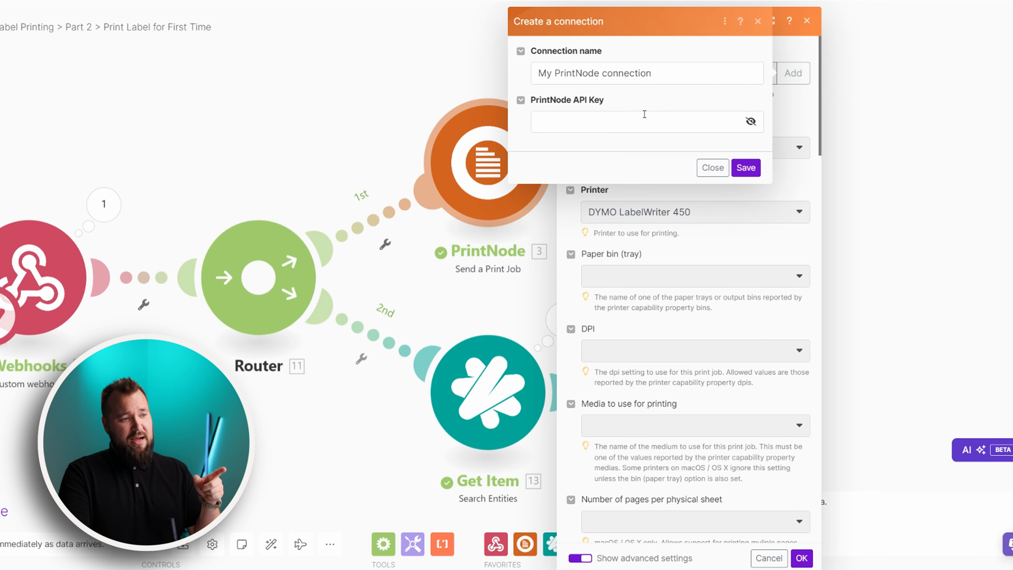
left_click(712, 167)
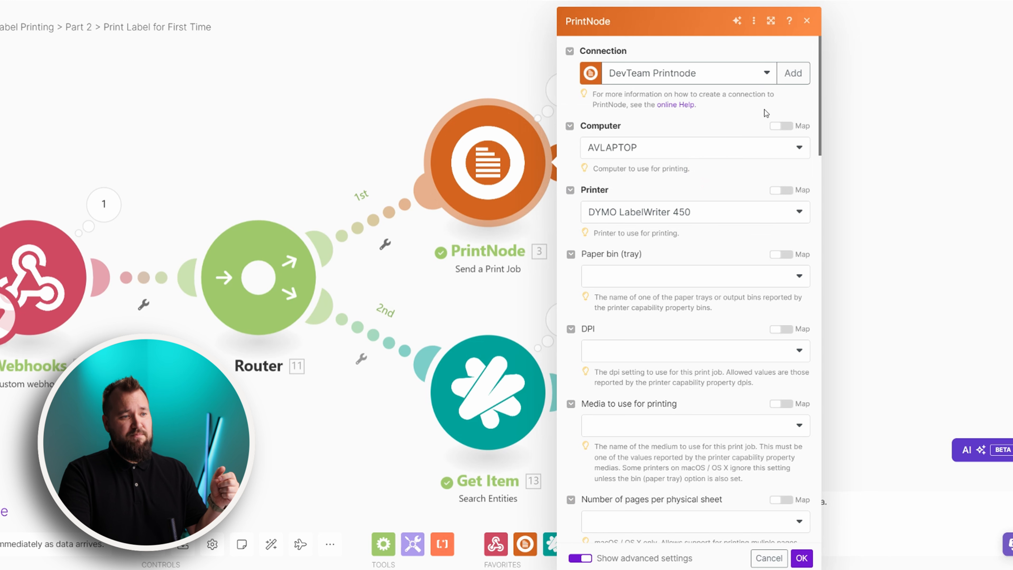
left_click(656, 150)
left_click(717, 117)
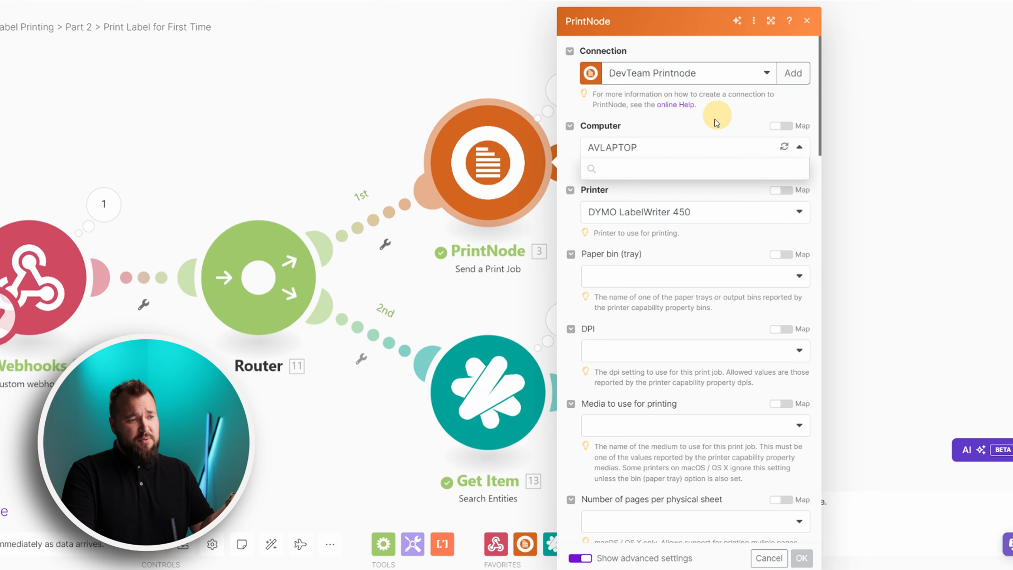
left_click(669, 213)
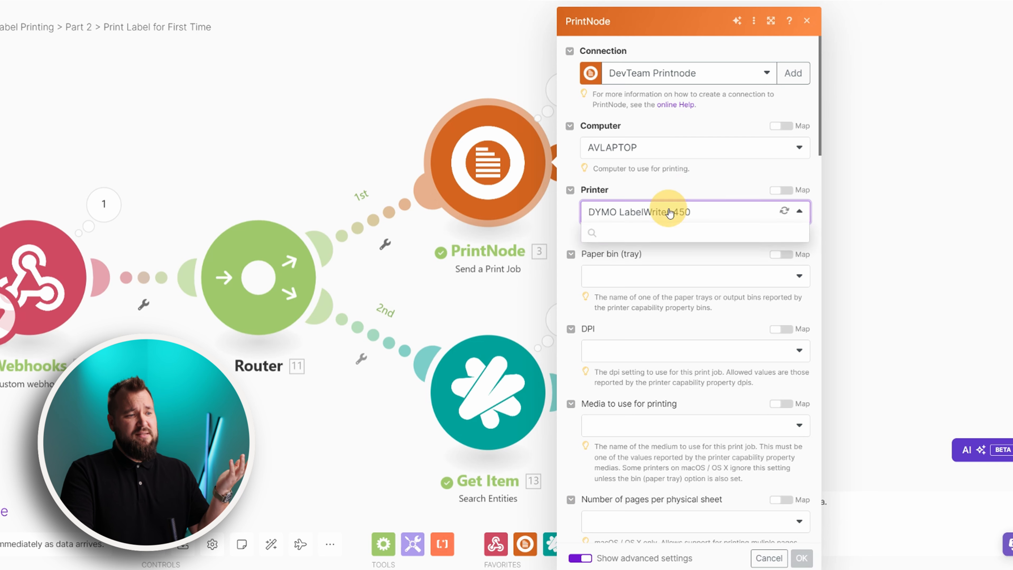
left_click(726, 177)
Confirm Content Type is PDF URI mapped to 6. pdf_url, closing the module unsaved
scroll(718, 214, "down", 10)
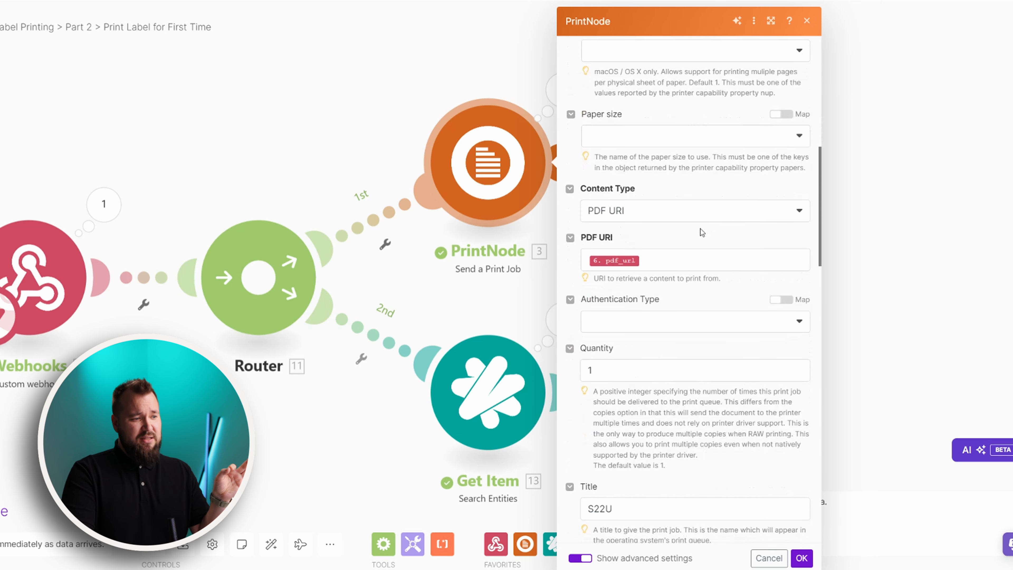
left_click_drag(592, 189, 637, 188)
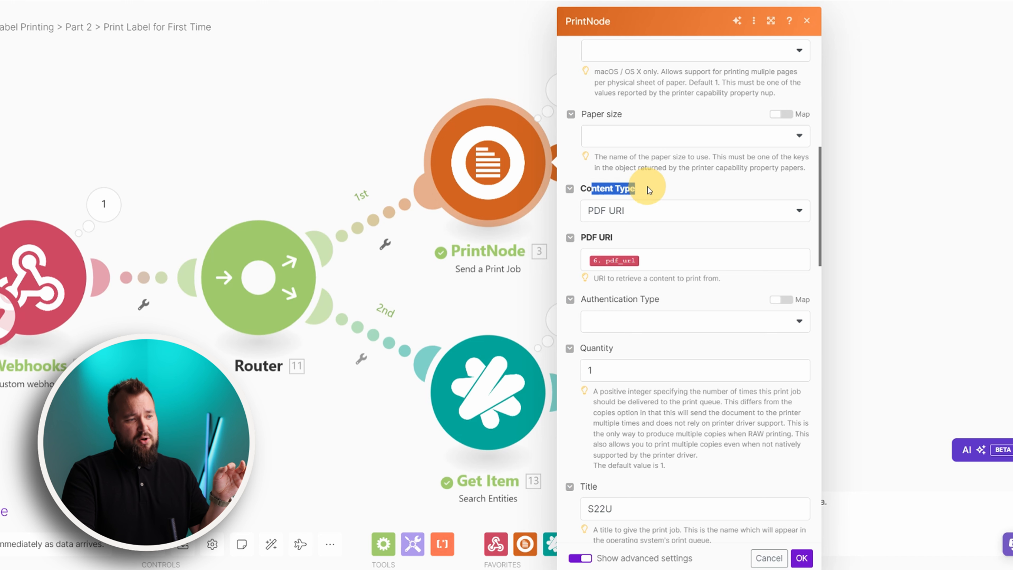
left_click(614, 215)
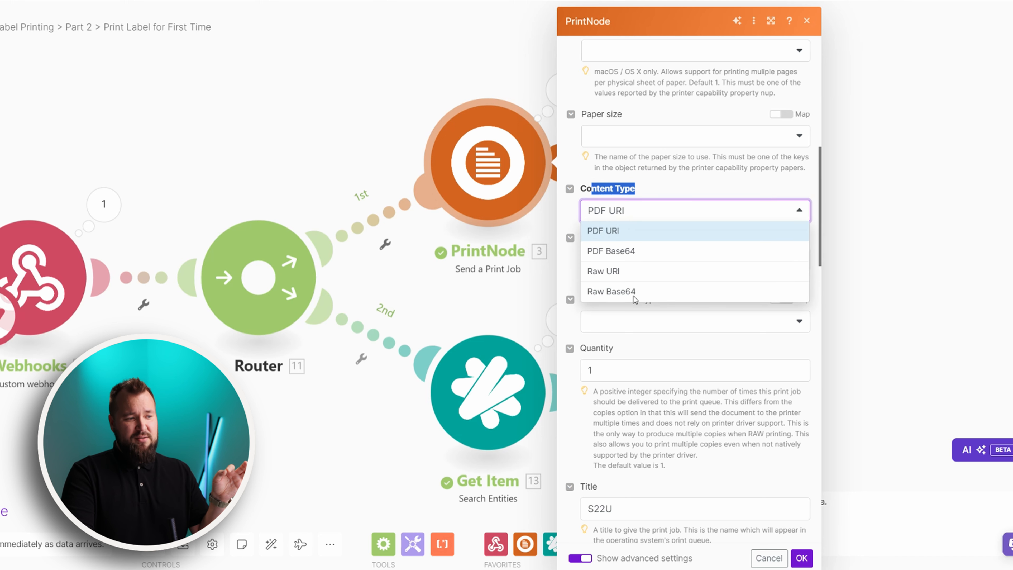
left_click(656, 235)
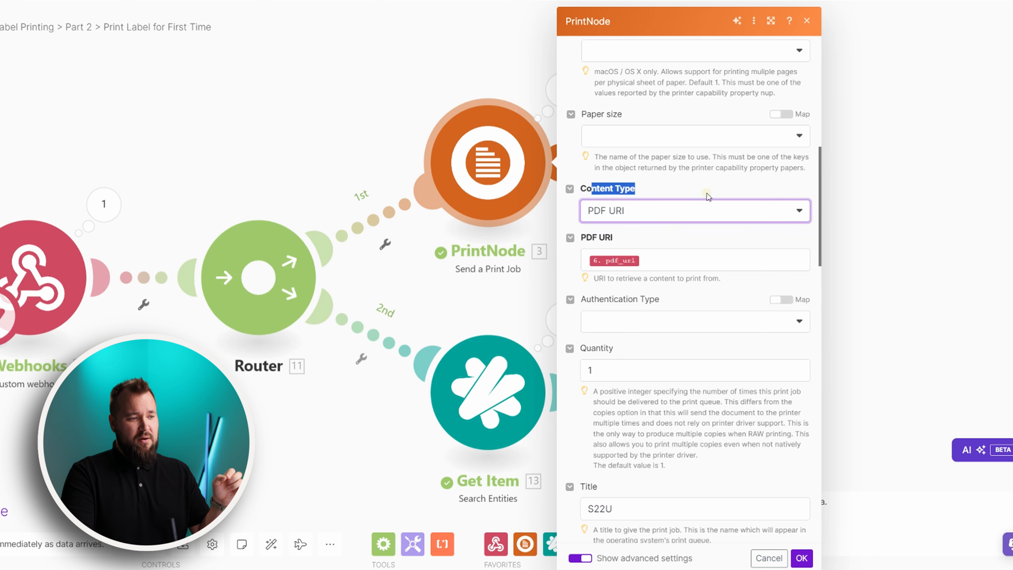
left_click(629, 261)
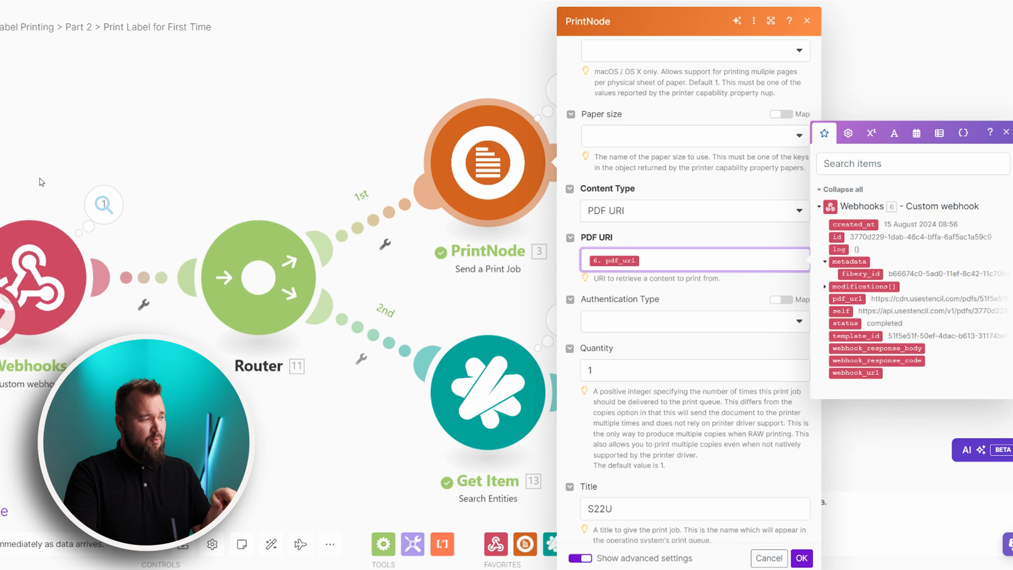
scroll(762, 287, "down", 10)
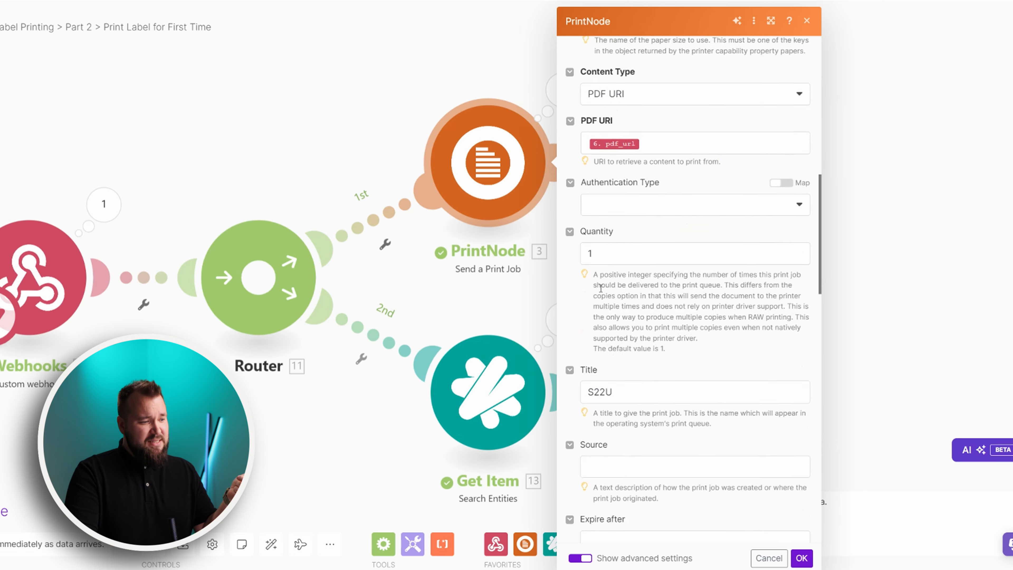
scroll(651, 288, "down", 10)
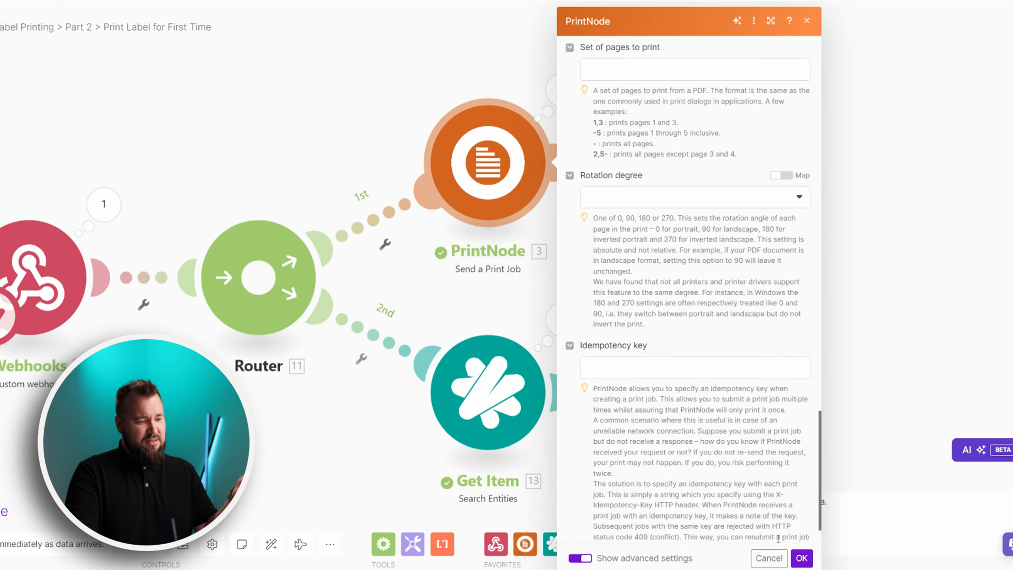
left_click(769, 558)
left_click_drag(339, 456, 386, 352)
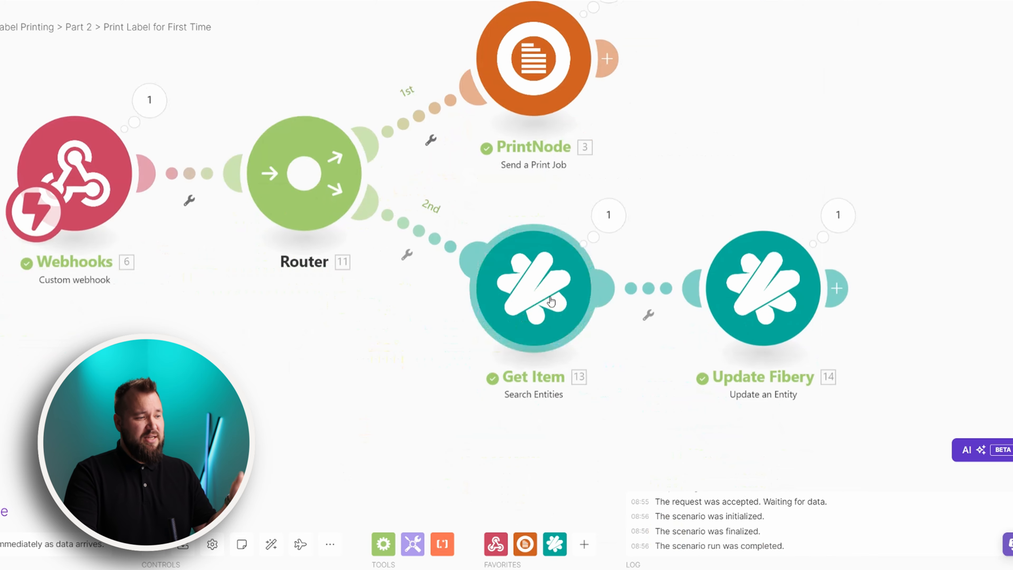
Review the Get Item step's Id criterion mapping and save its settings
left_click(550, 302)
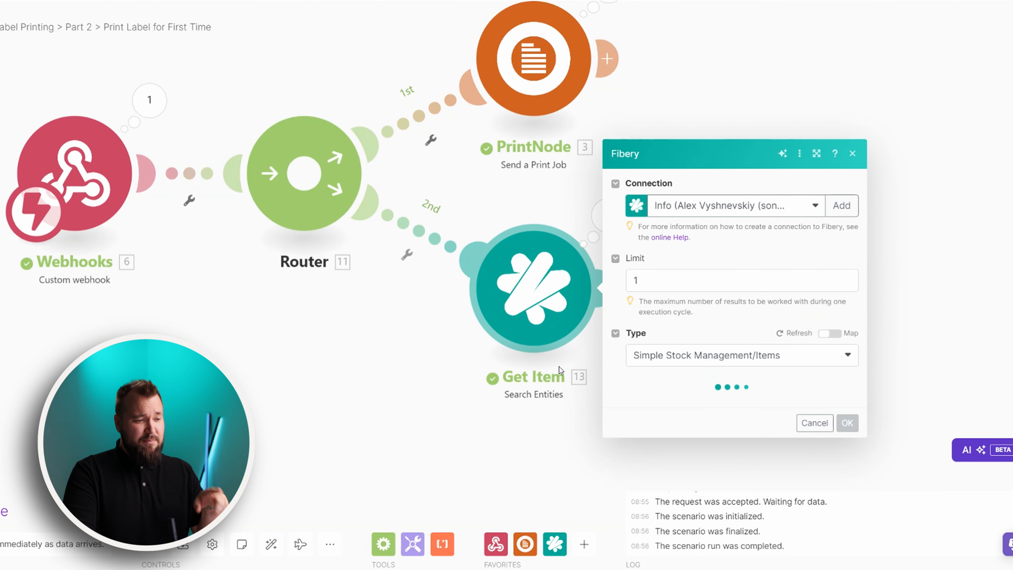
scroll(668, 306, "down", 3)
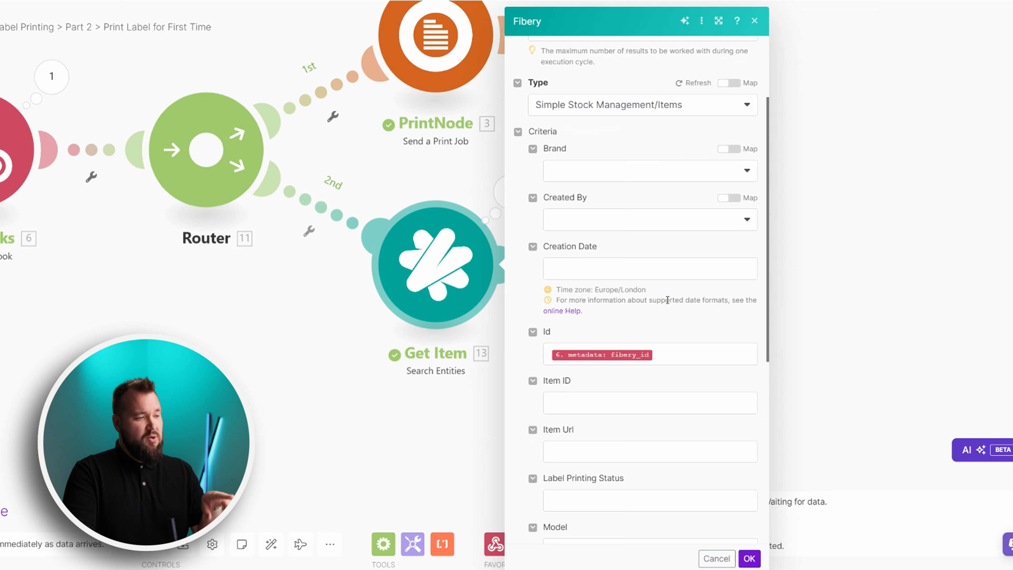
left_click(670, 355)
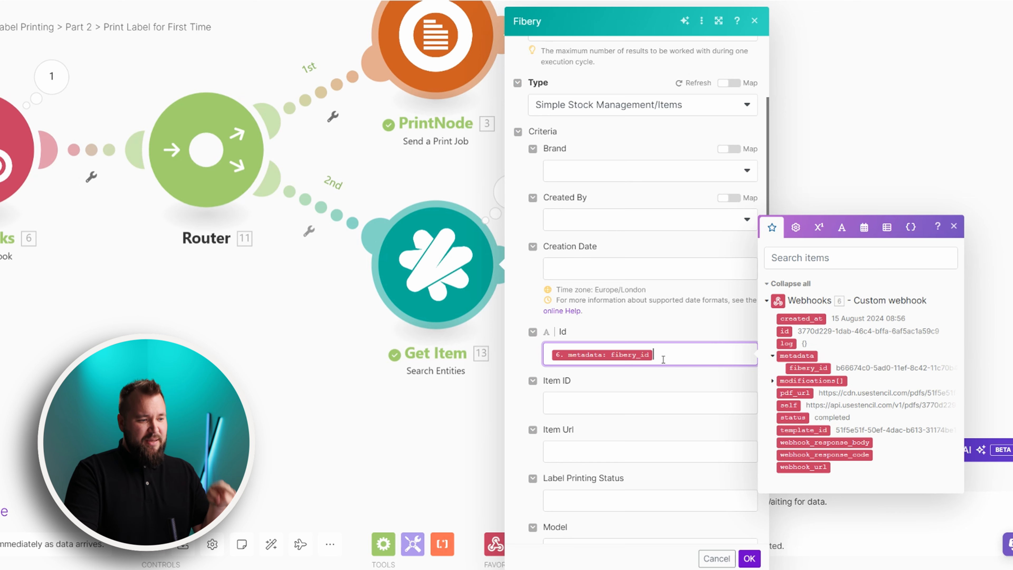
left_click(676, 331)
scroll(692, 428, "down", 3)
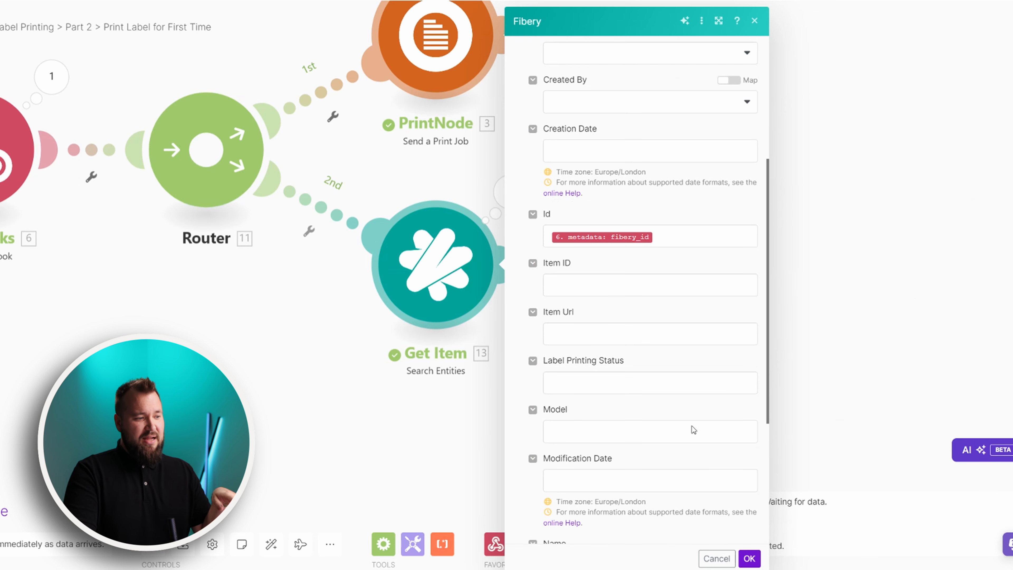
left_click(748, 558)
Delete the Get Item module from the flow, confirming despite its references
left_click_drag(537, 469, 450, 452)
left_click(654, 261)
left_click(549, 288)
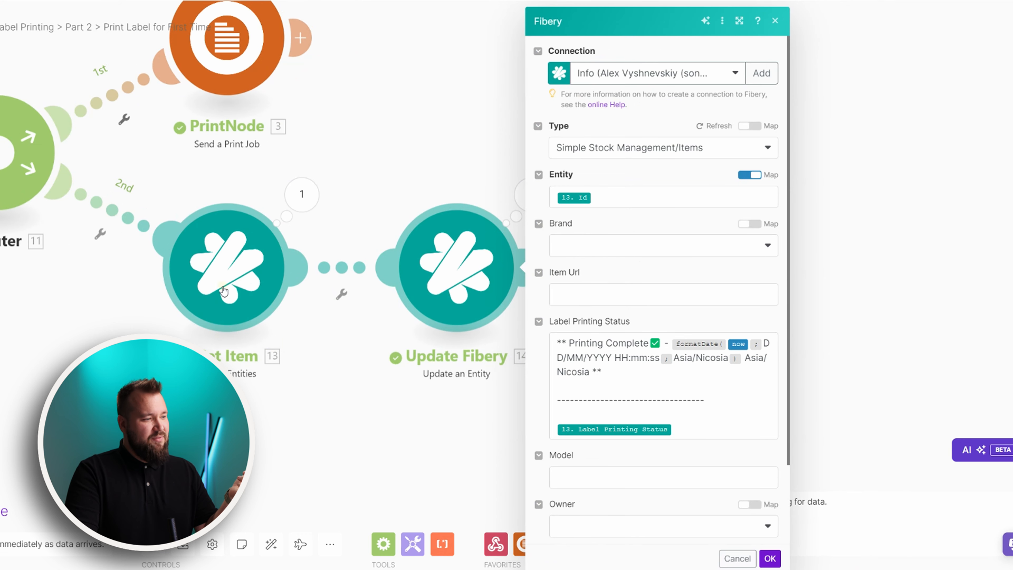
right_click(224, 291)
left_click(261, 428)
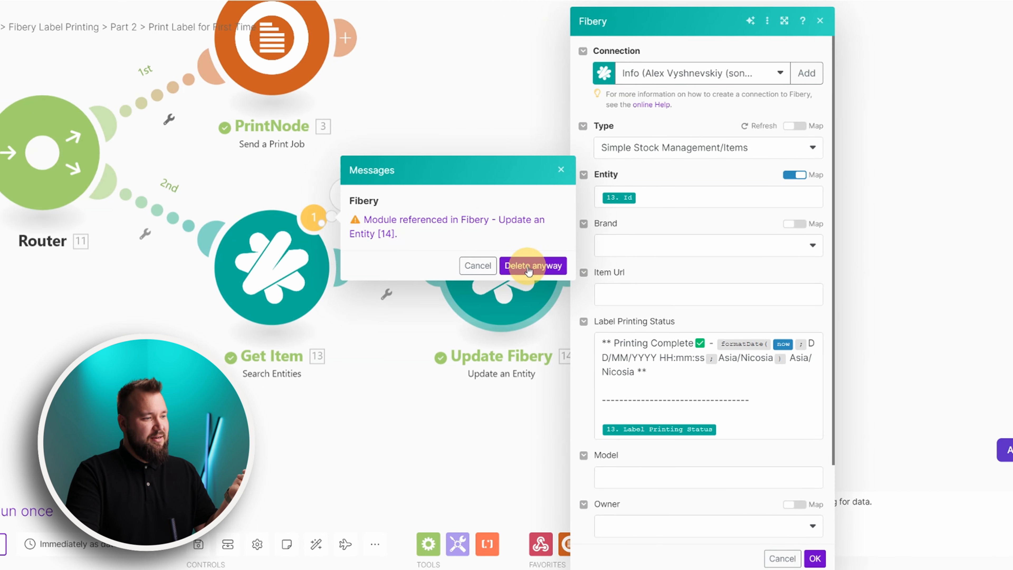
left_click(528, 264)
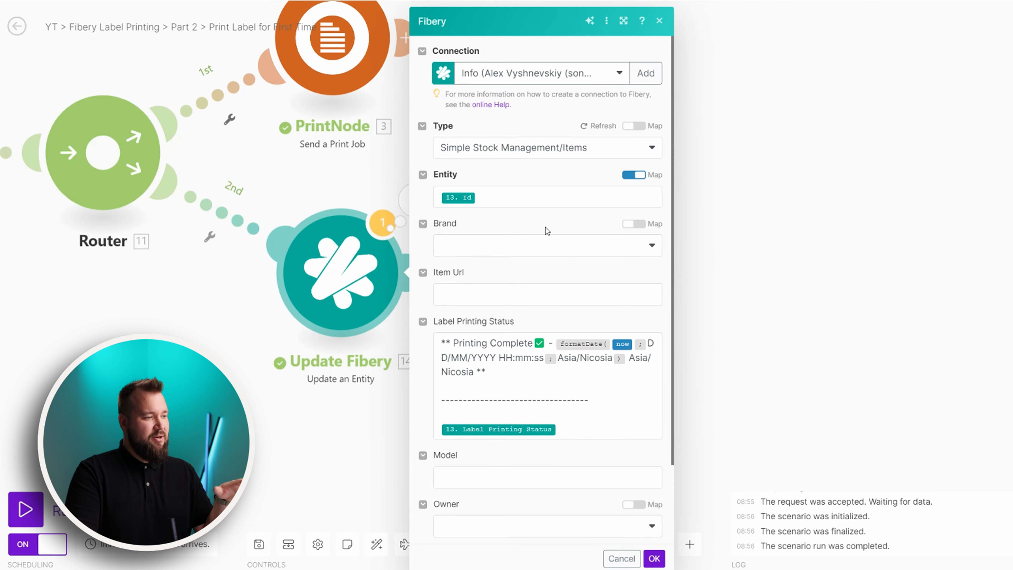
Replace Update Fibery's Entity value 13. Id with the webhook's 6. metadata: fibery_id, then reload the editor
left_click(524, 195)
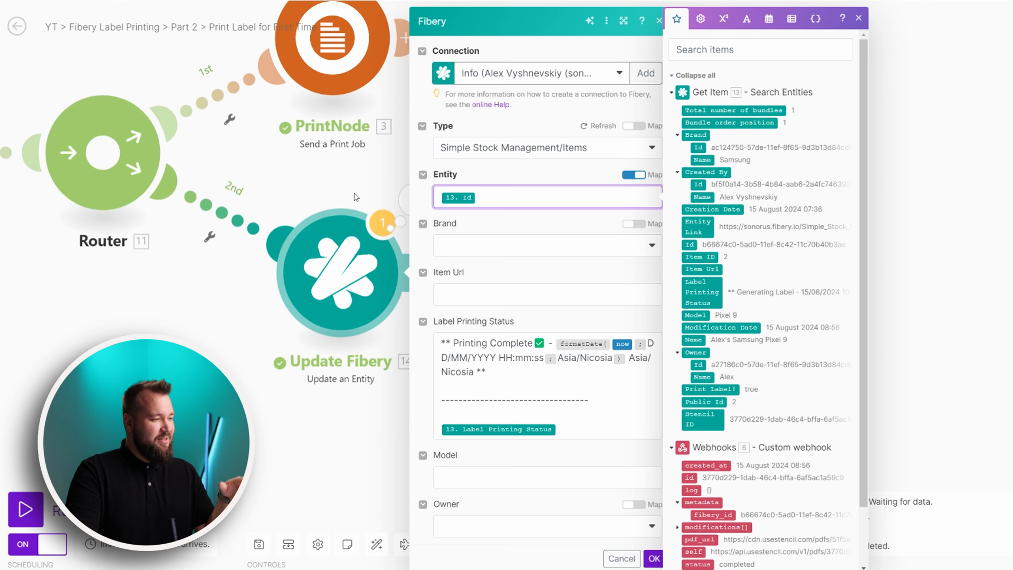
left_click(515, 224)
left_click(504, 197)
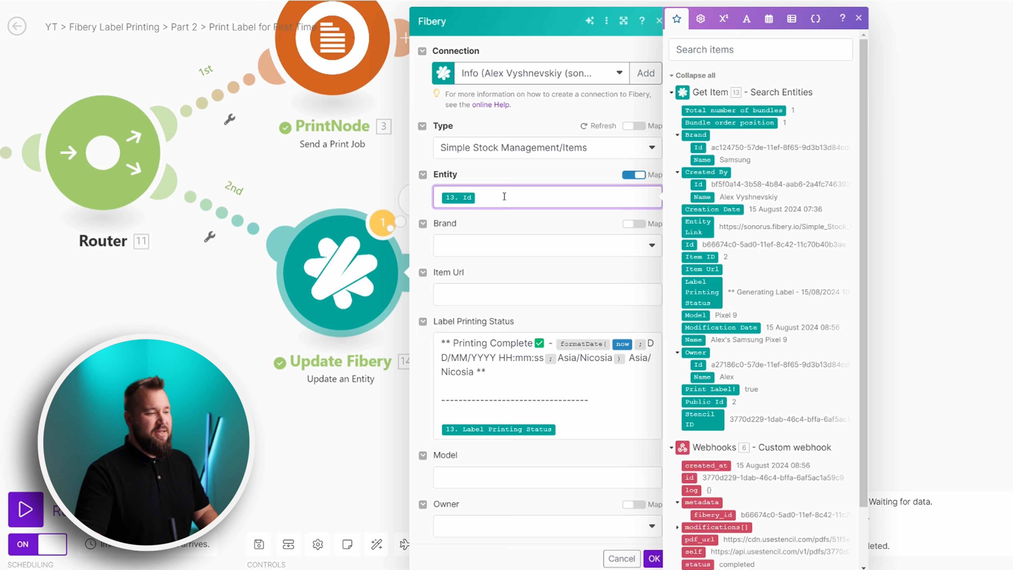
left_click_drag(443, 384, 663, 463)
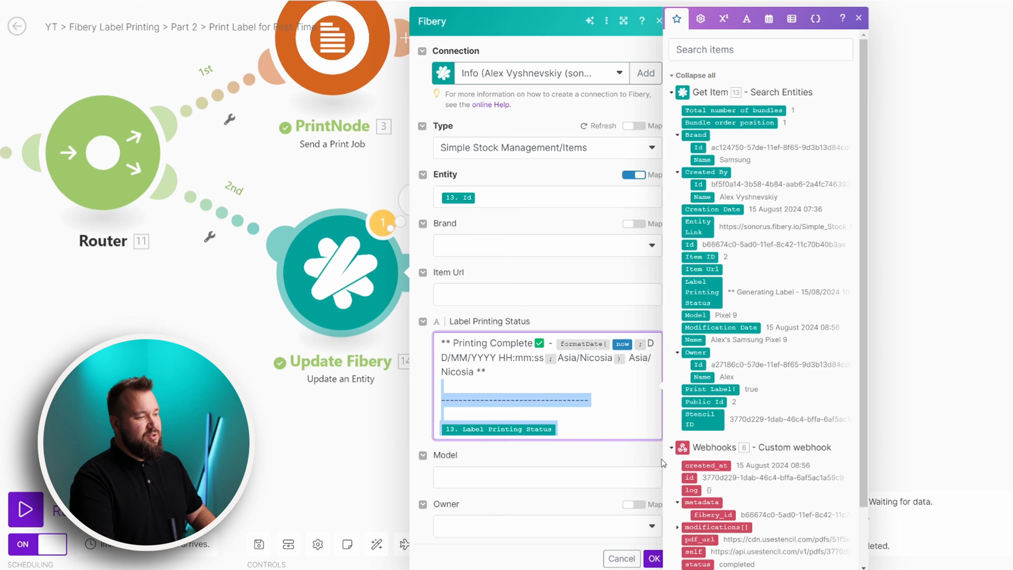
key("BackSpace")
left_click(516, 192)
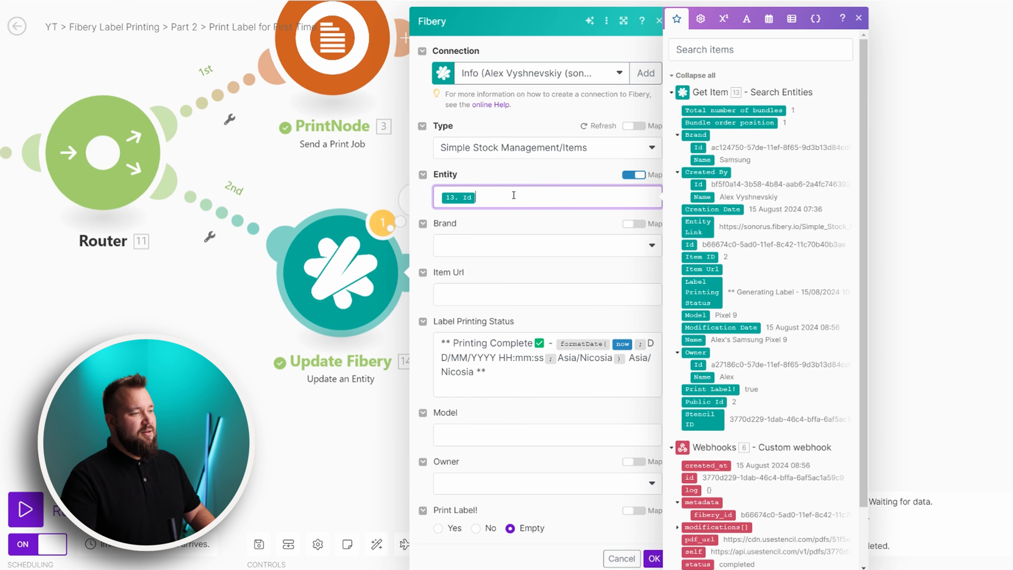
key("BackSpace")
left_click(708, 515)
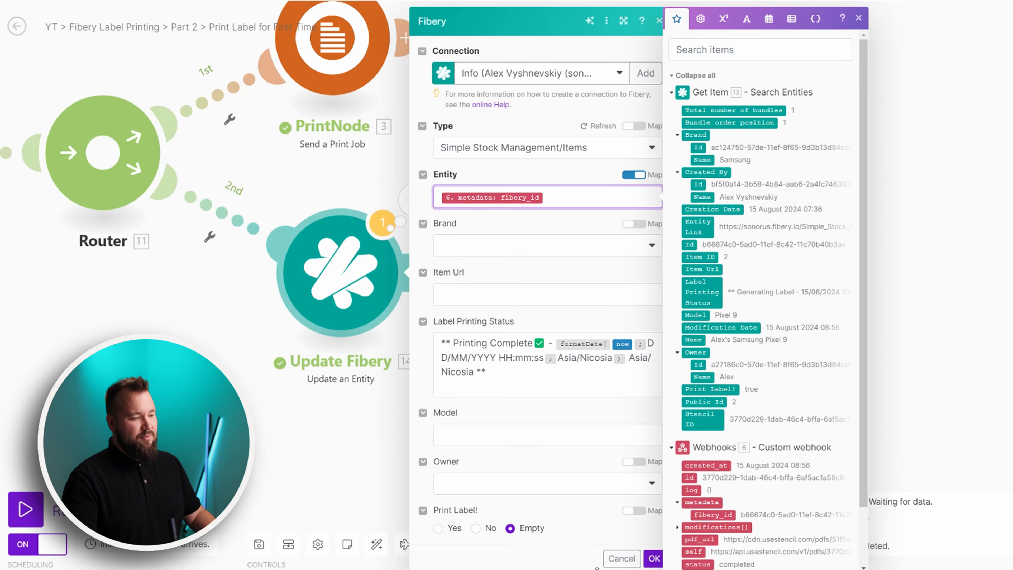
left_click(621, 558)
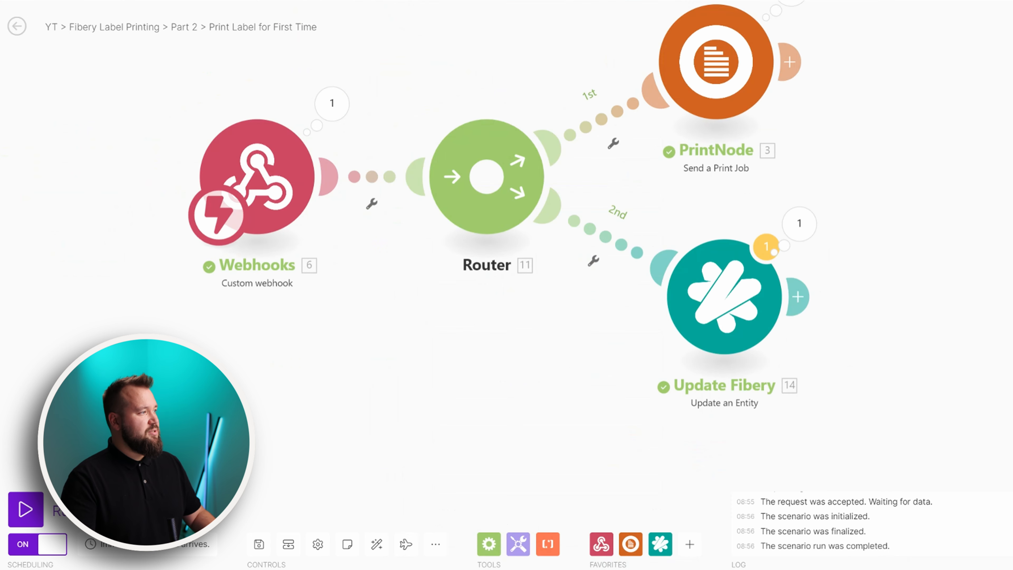
key("F5")
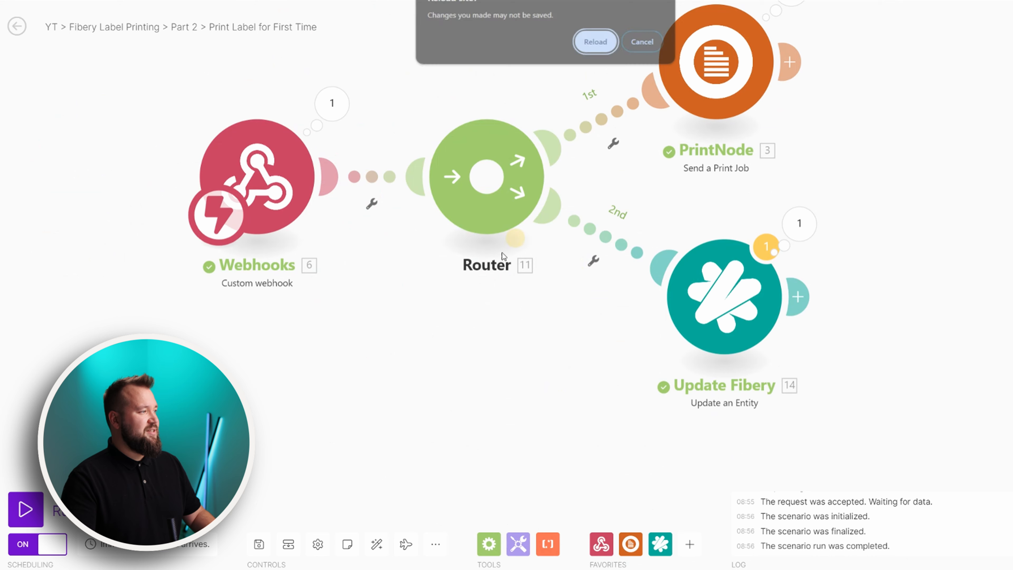
After reloading, recheck the Get Item step's Id criterion mapping
left_click(595, 41)
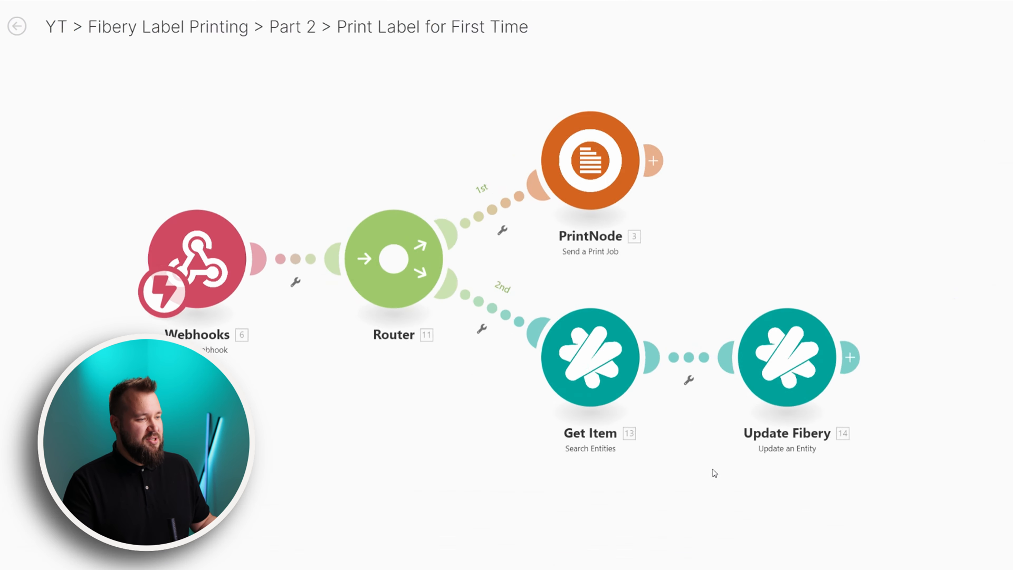
left_click(620, 437)
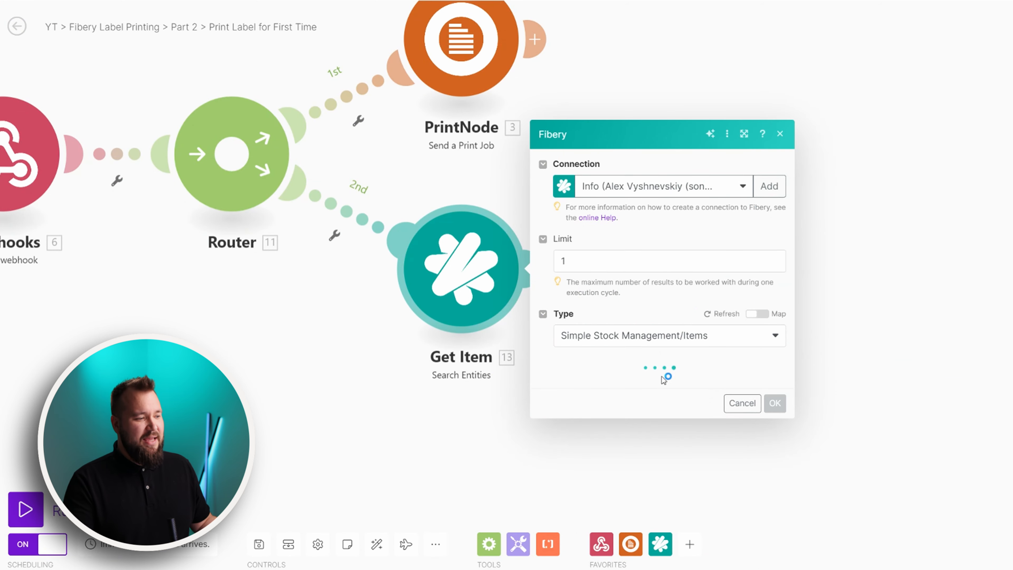
scroll(638, 347, "down", 3)
left_click(667, 352)
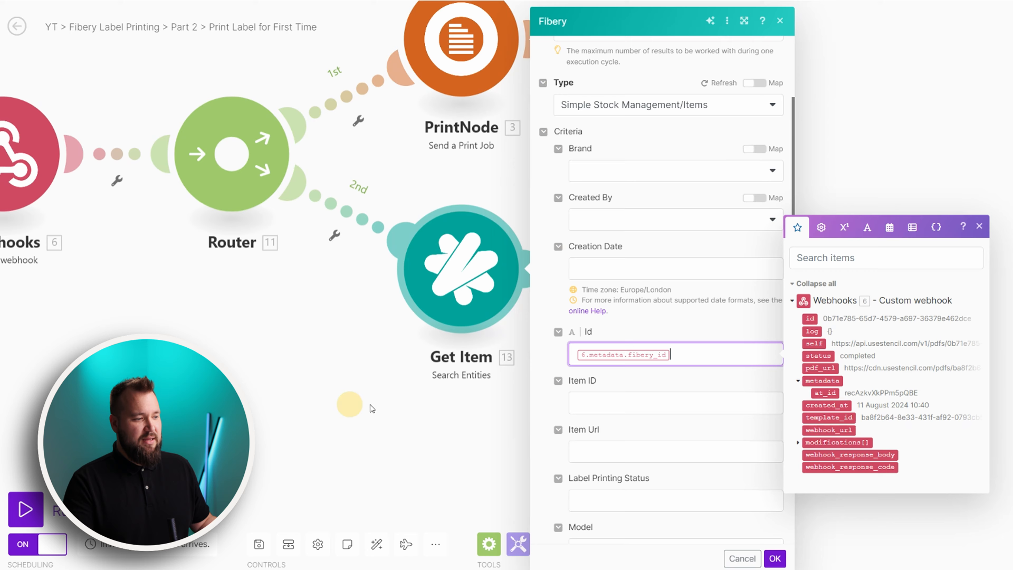
left_click(351, 407)
Review Update Fibery's Label Printing Status text, then pan to show the Router and Fibery modules
left_click(561, 297)
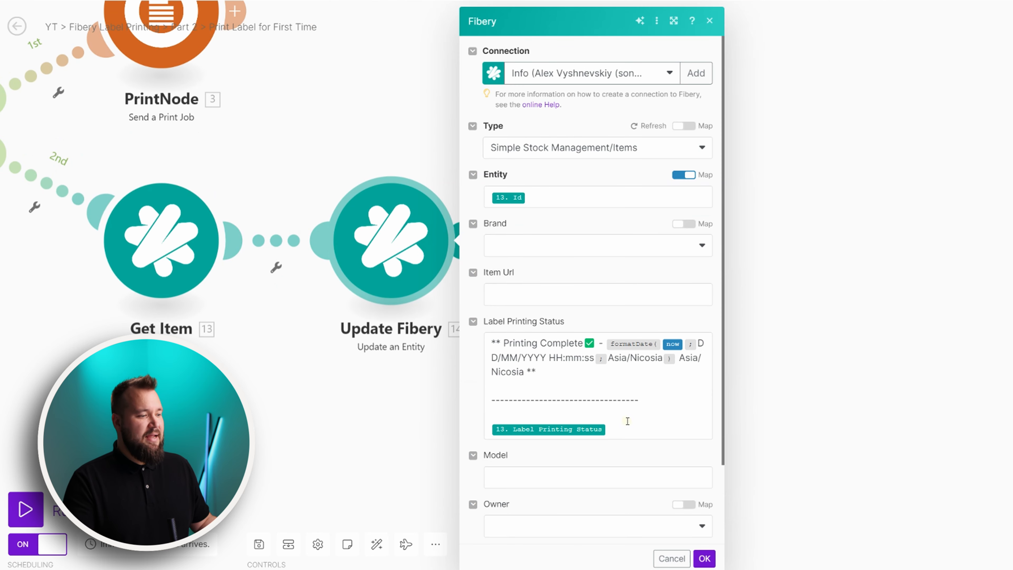
left_click(627, 421)
left_click_drag(495, 346, 587, 382)
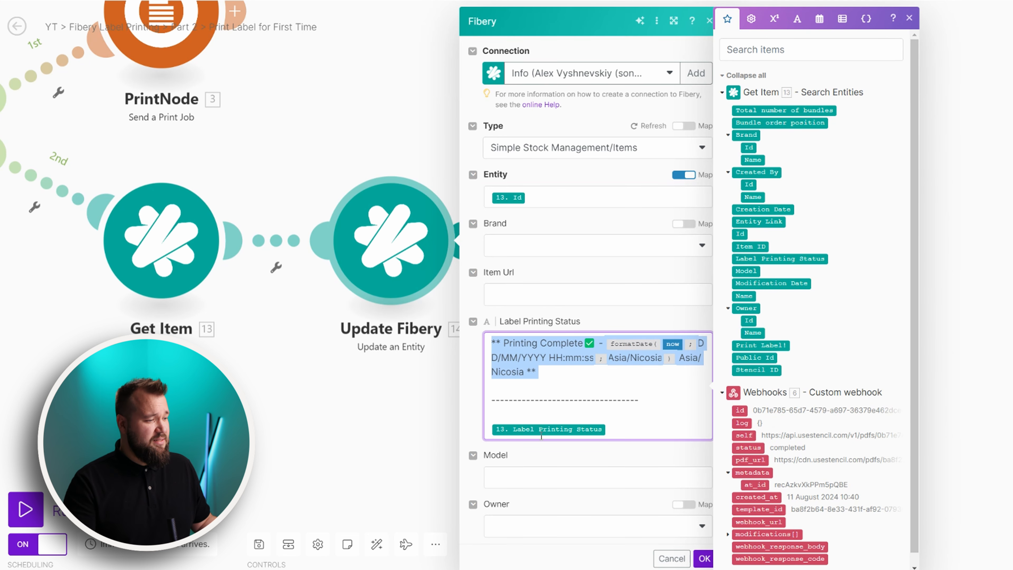
left_click(546, 419)
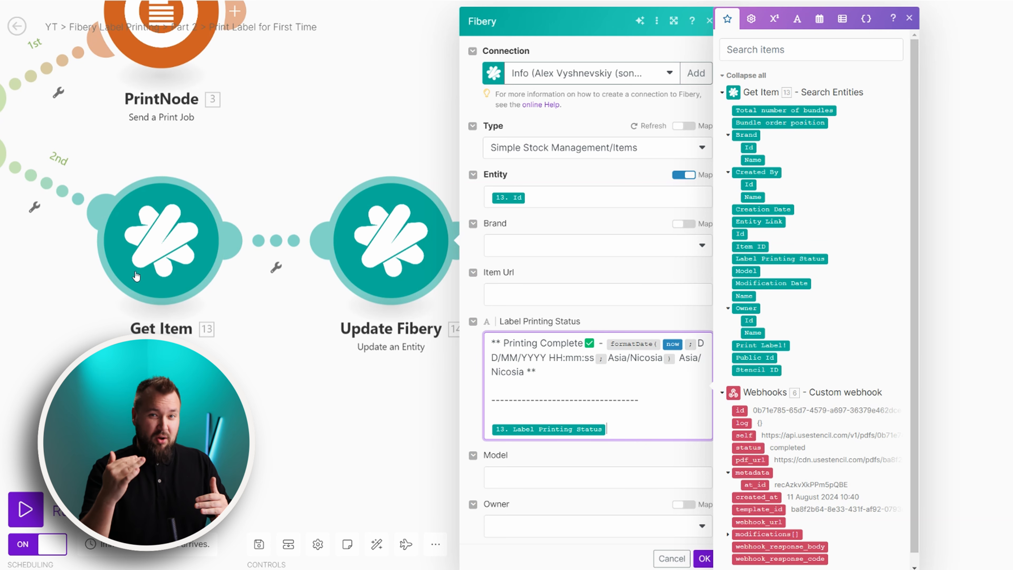
left_click(580, 266)
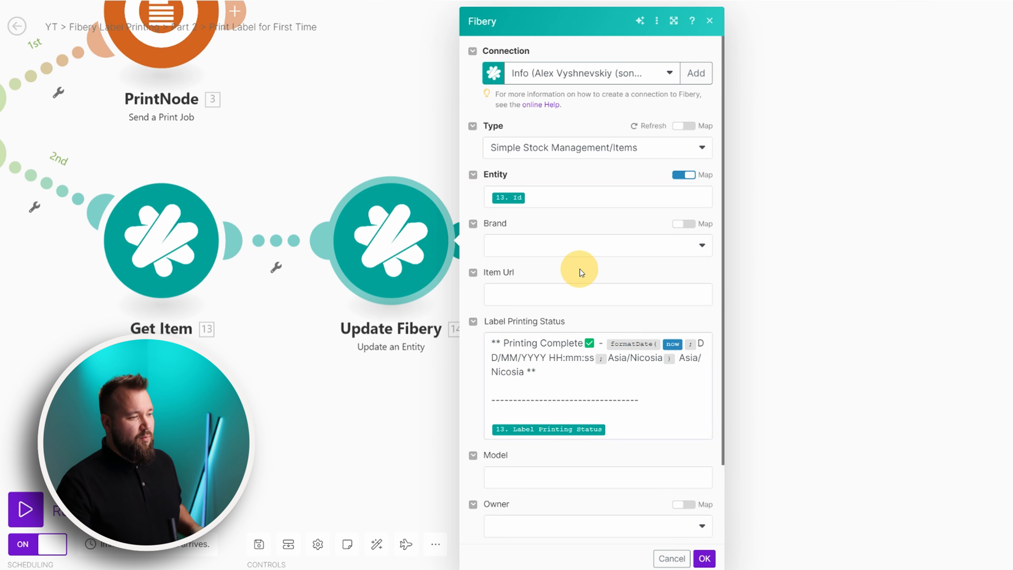
scroll(633, 342, "down", 3)
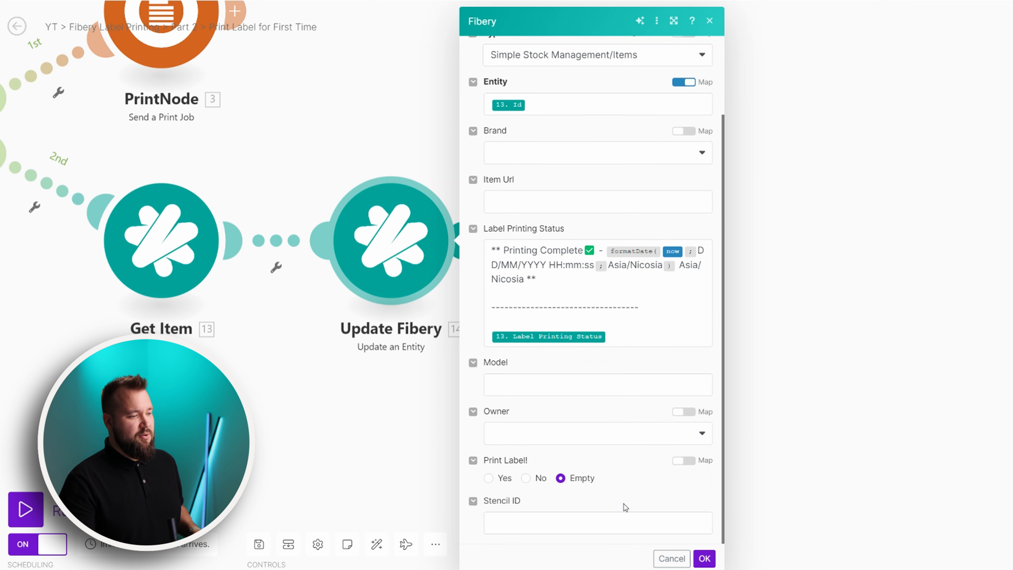
left_click(373, 440)
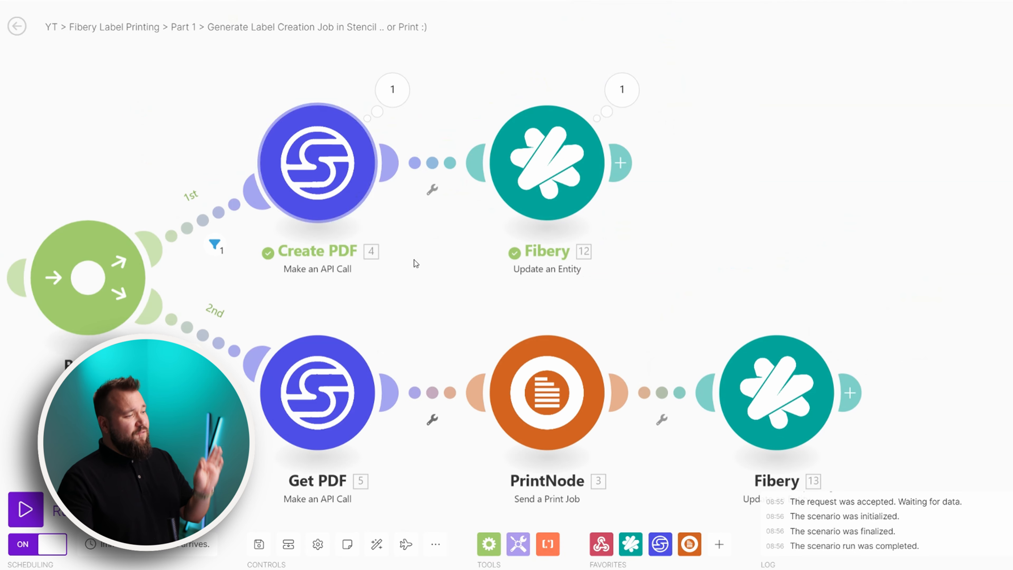
left_click_drag(415, 261, 503, 218)
scroll(246, 319, "down", 1)
left_click_drag(275, 363, 377, 369)
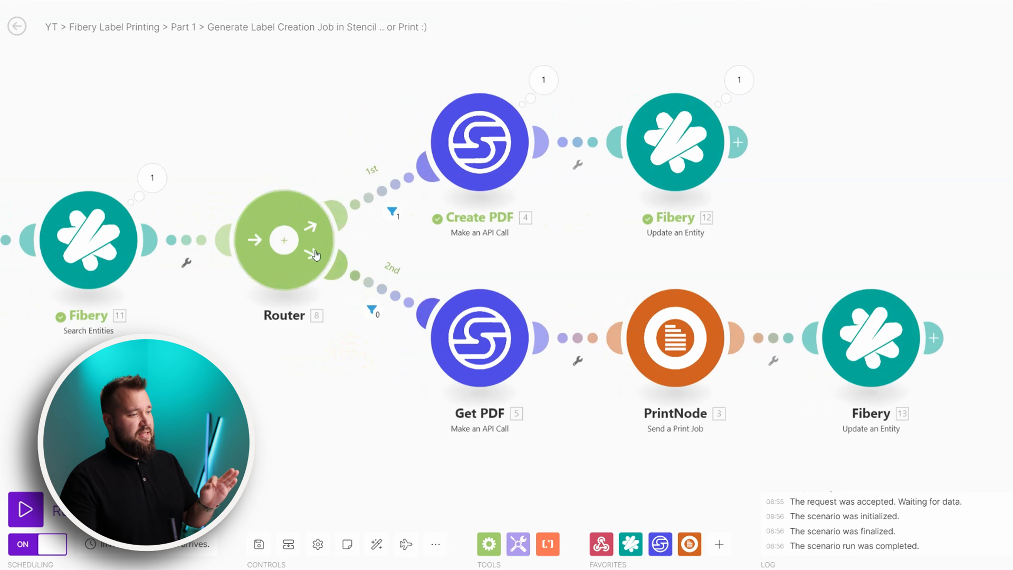
left_click_drag(297, 362, 441, 389)
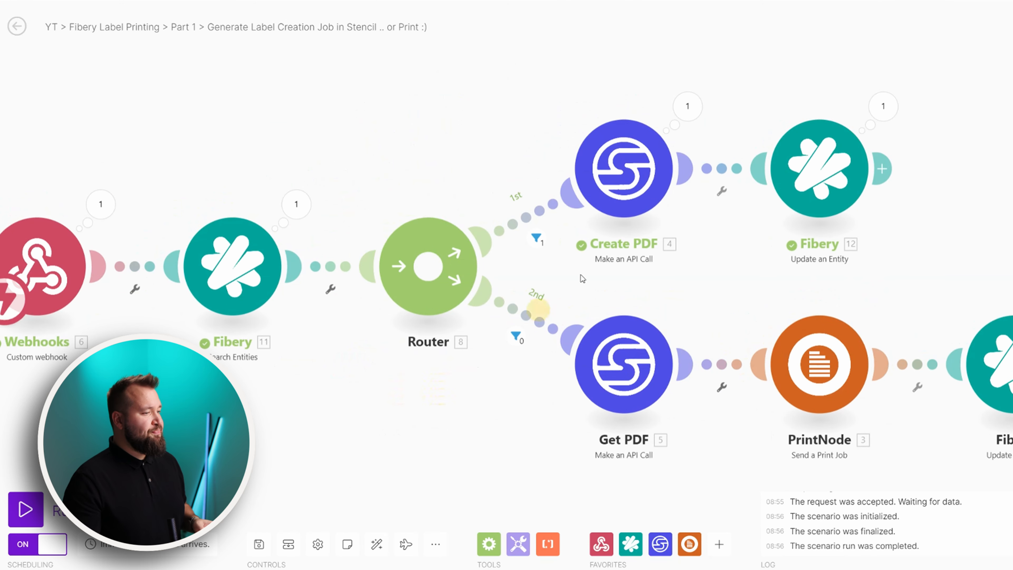
left_click_drag(837, 113, 807, 129)
left_click(758, 194)
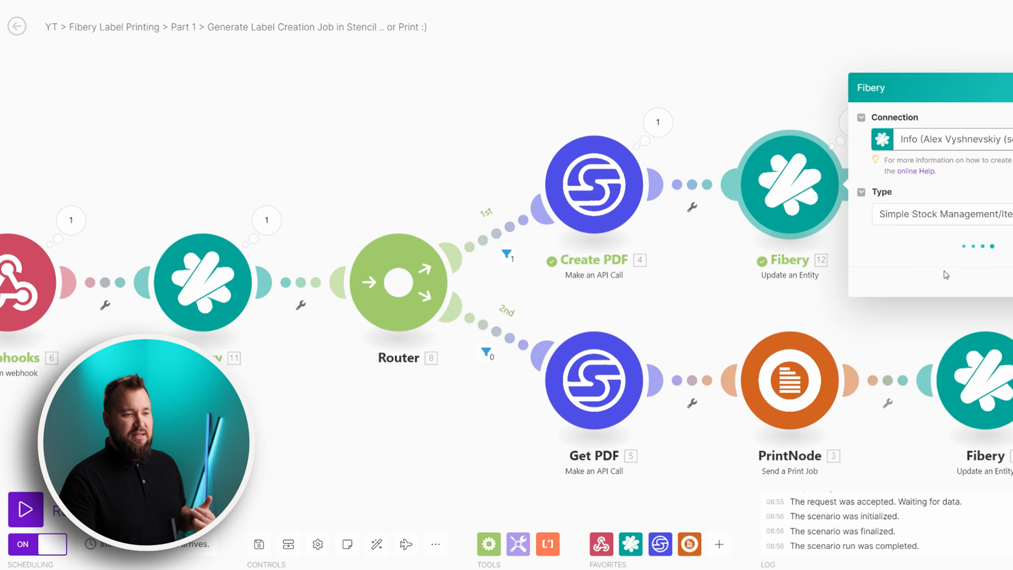
left_click(355, 412)
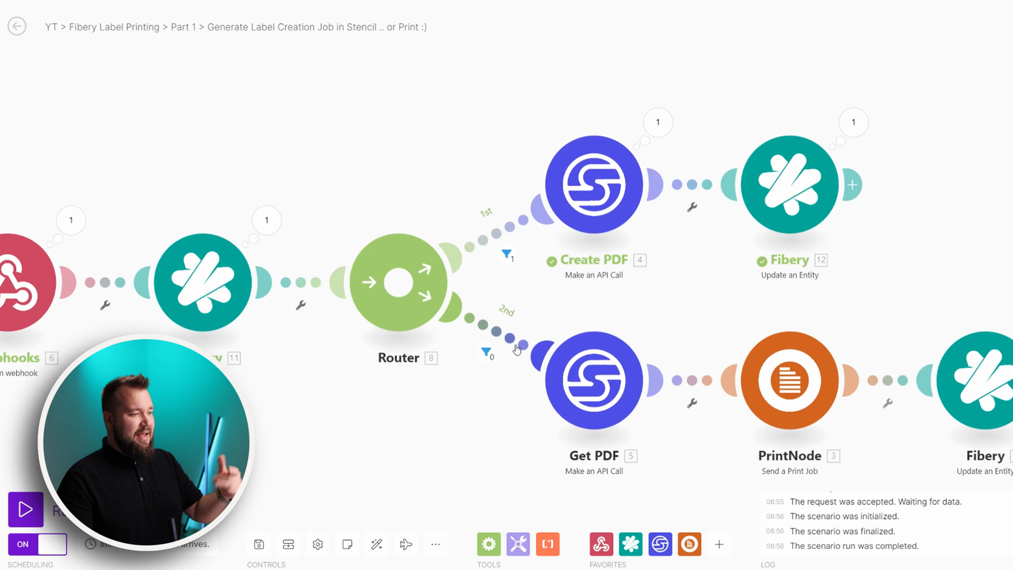
left_click_drag(206, 377, 315, 345)
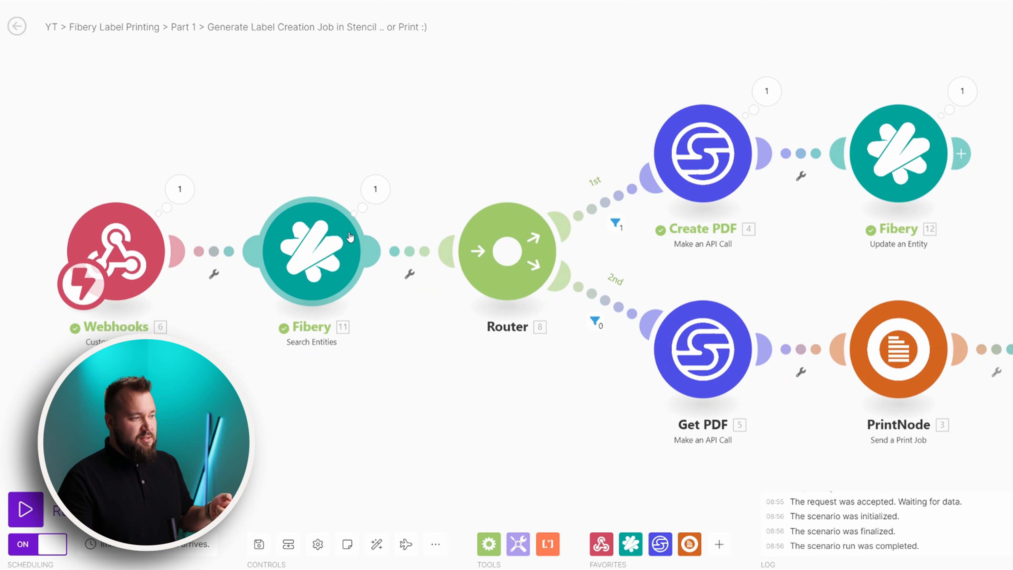
left_click_drag(518, 340, 499, 340)
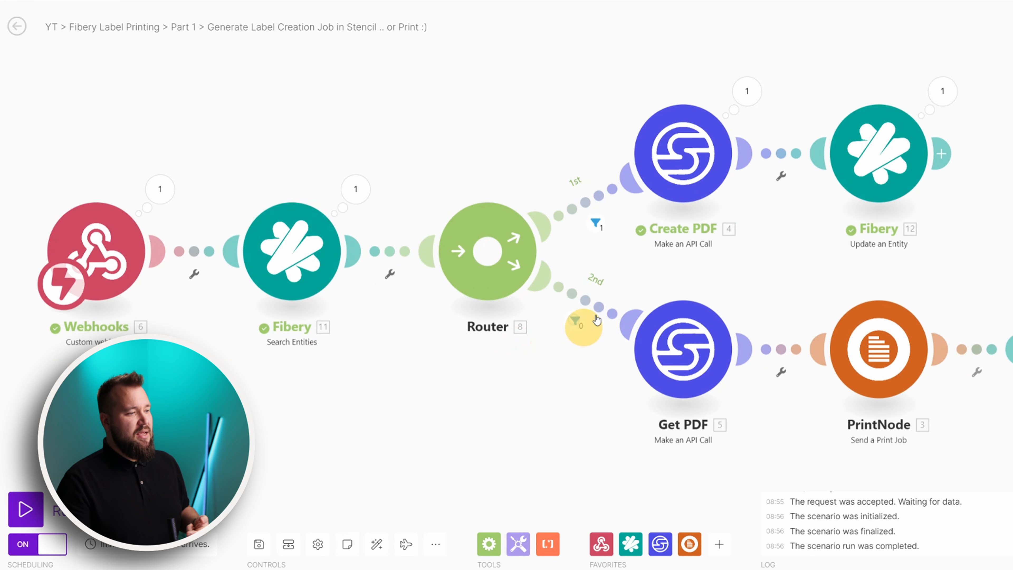
left_click(586, 303)
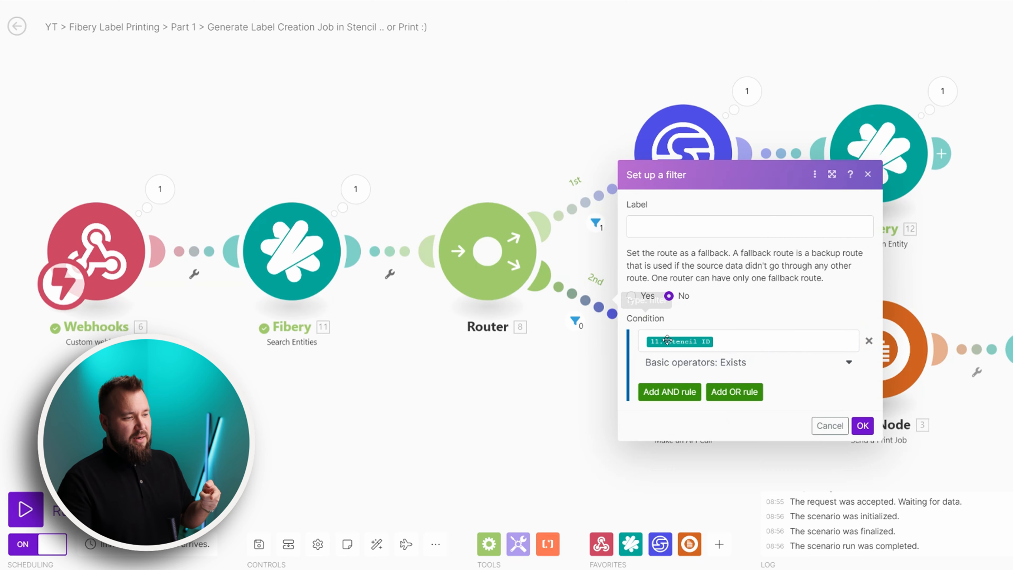
left_click(730, 339)
left_click(591, 404)
left_click_drag(590, 413, 381, 365)
left_click(559, 275)
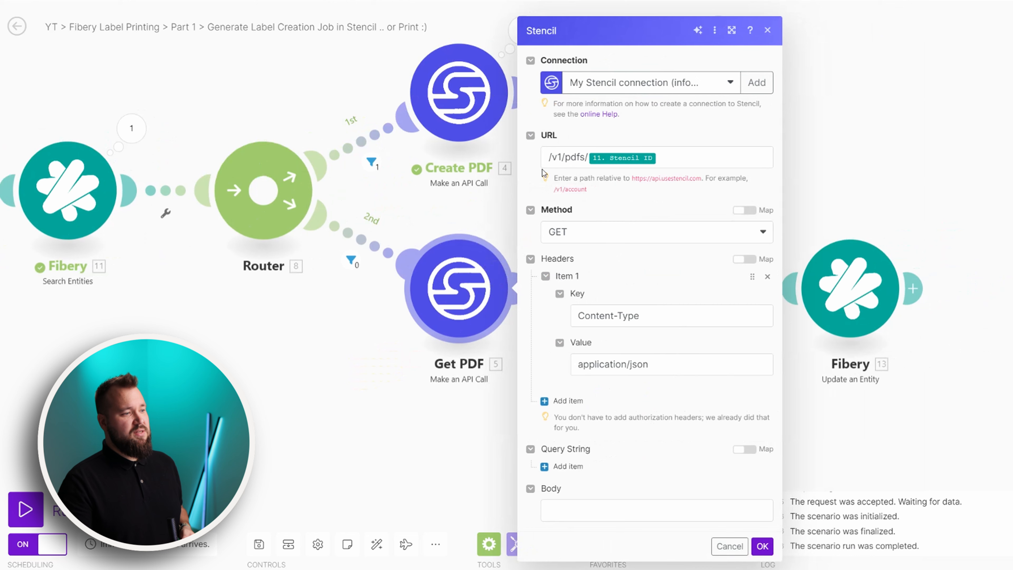
left_click(706, 158)
scroll(455, 377, "up", 2)
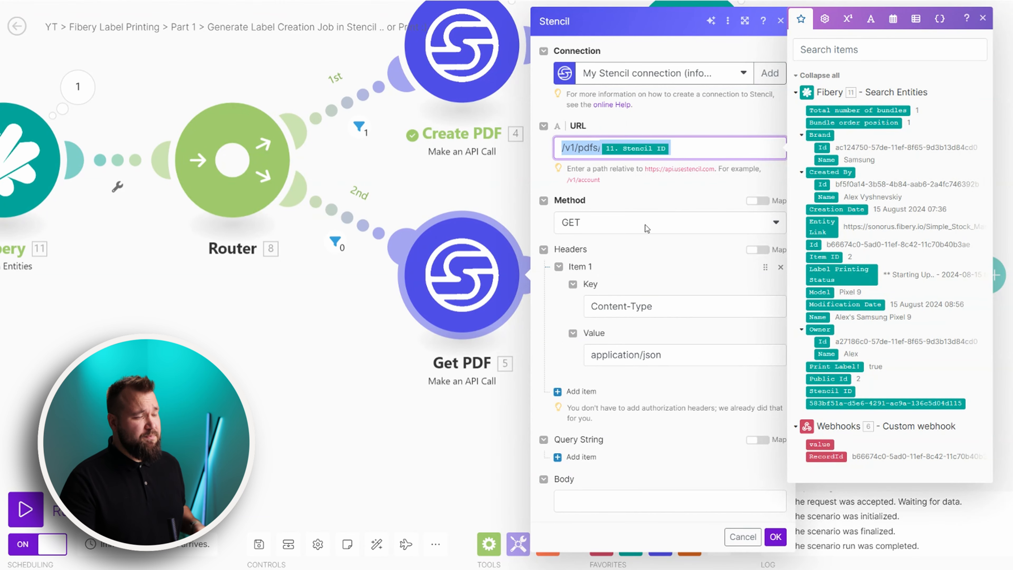
left_click(502, 311)
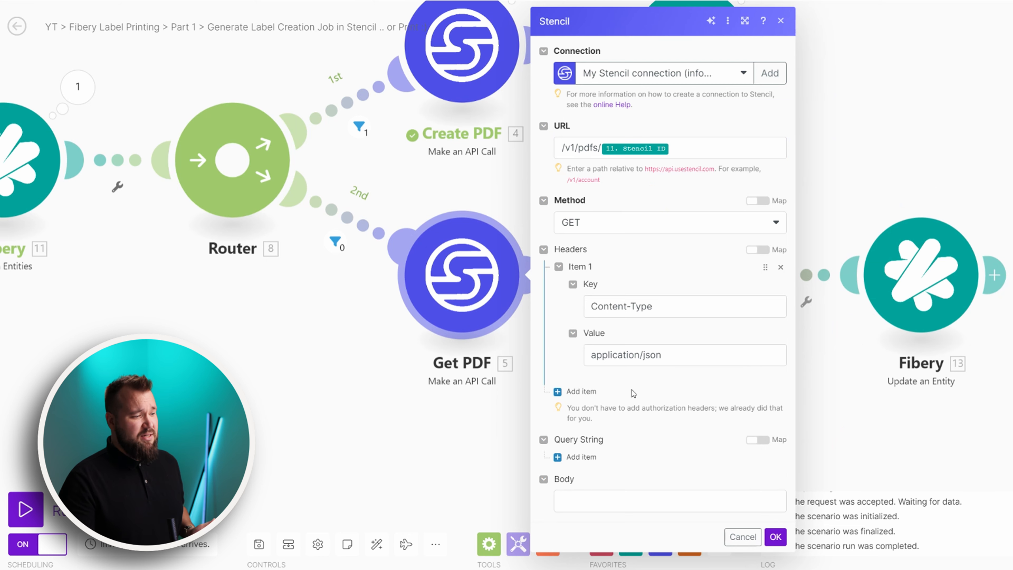
left_click(685, 154)
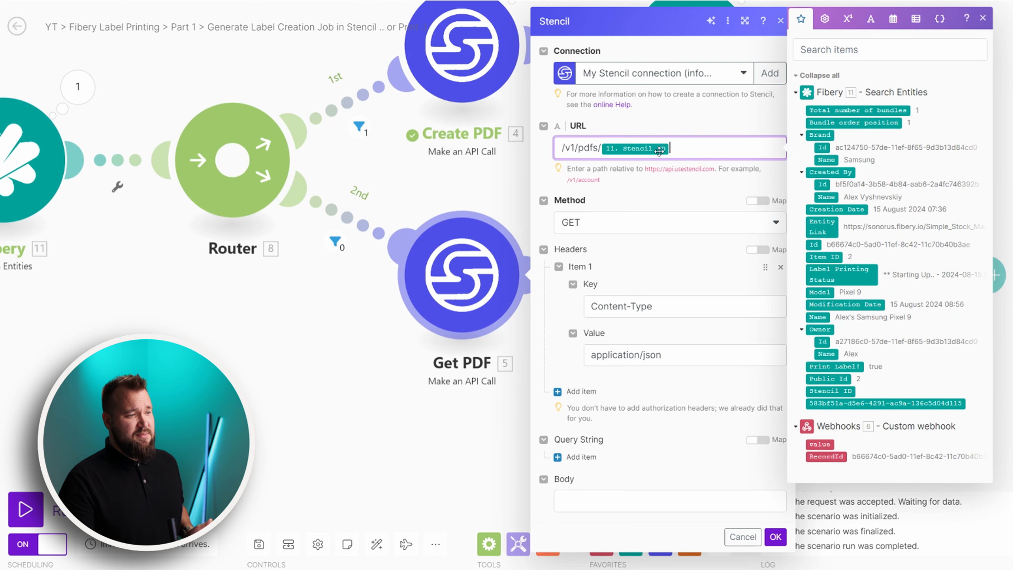
left_click(404, 387)
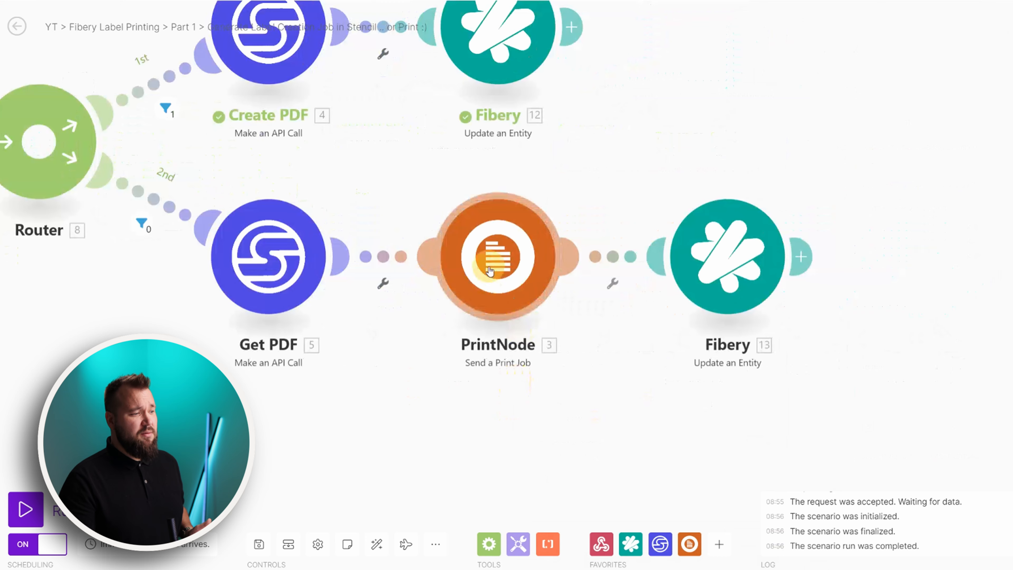
Verify the PrintNode print job's PDF URI is mapped to Get PDF's pdf_url
left_click(490, 271)
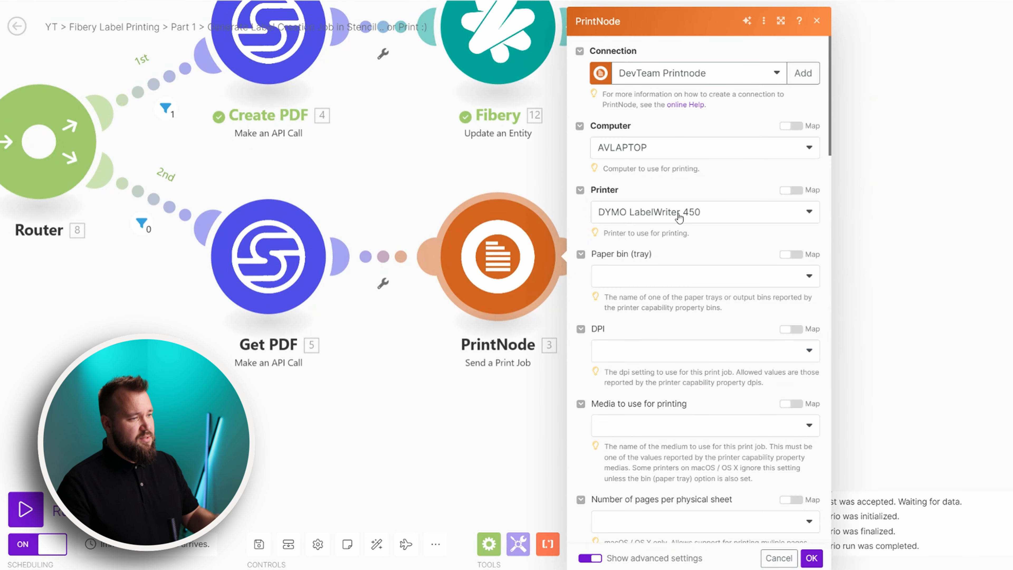
scroll(675, 275, "down", 10)
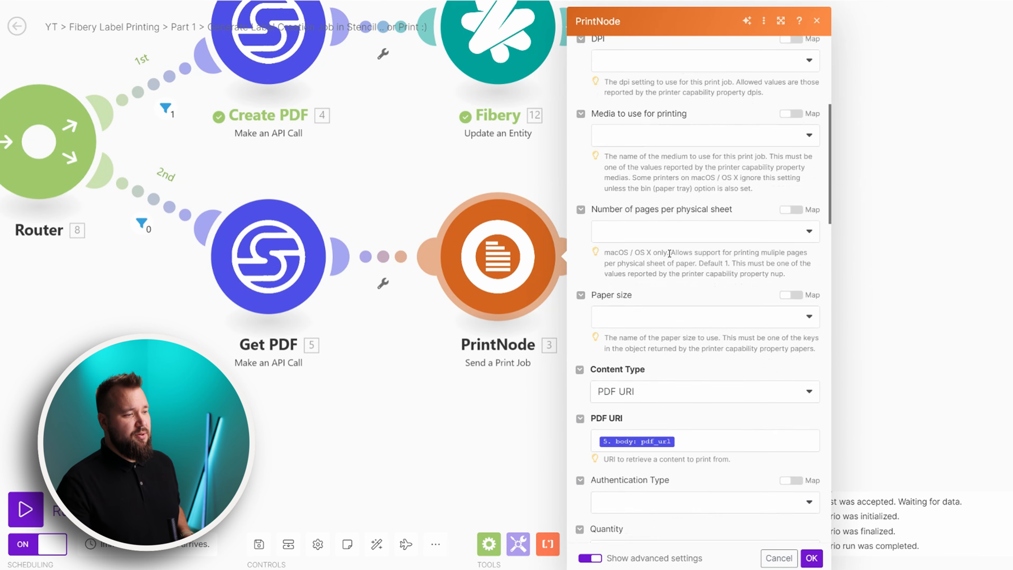
left_click(644, 318)
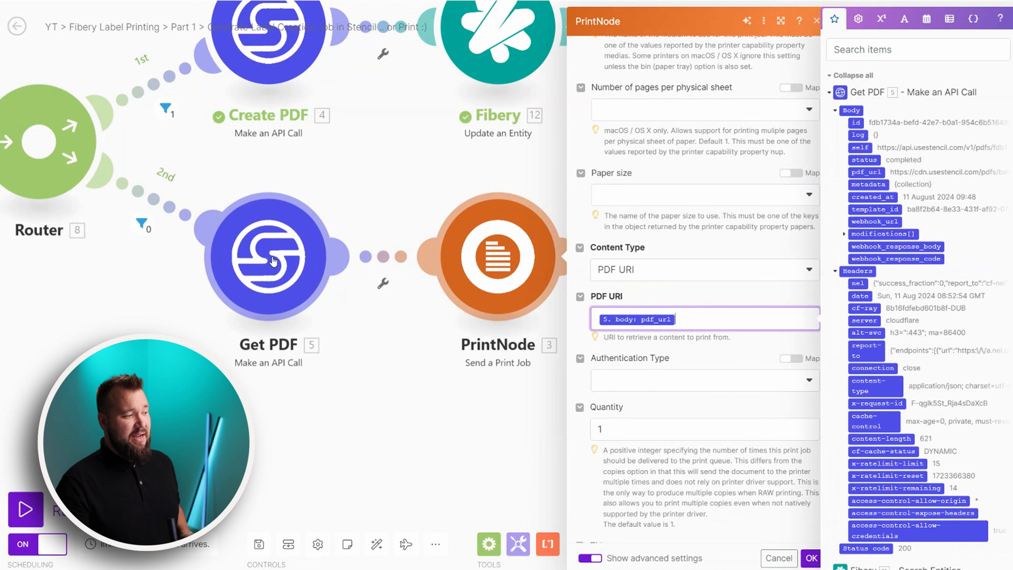
left_click(691, 251)
scroll(686, 279, "down", 3)
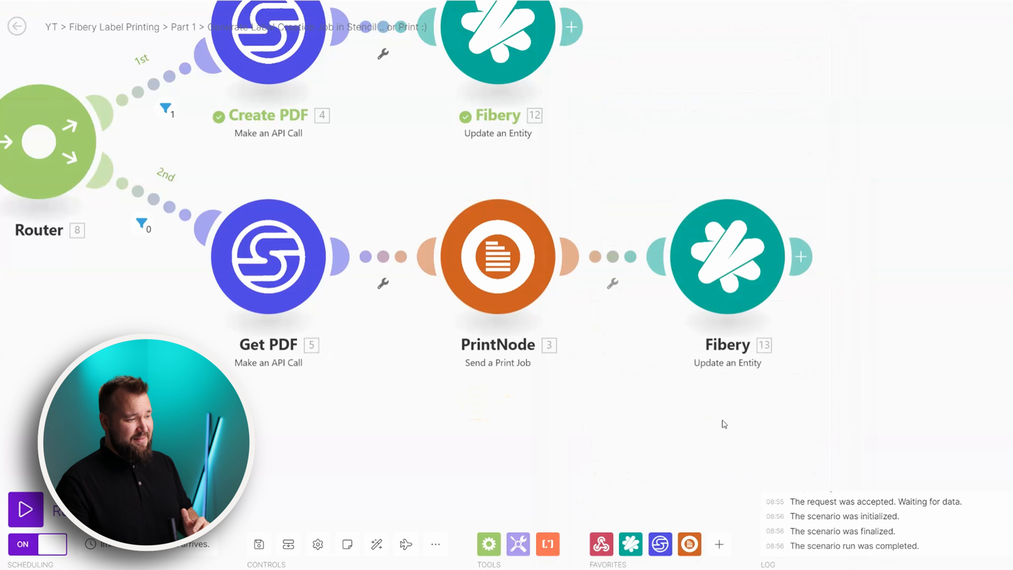
Inspect the Printing Complete text in Fibery update 13's Label Printing Status field
left_click(712, 243)
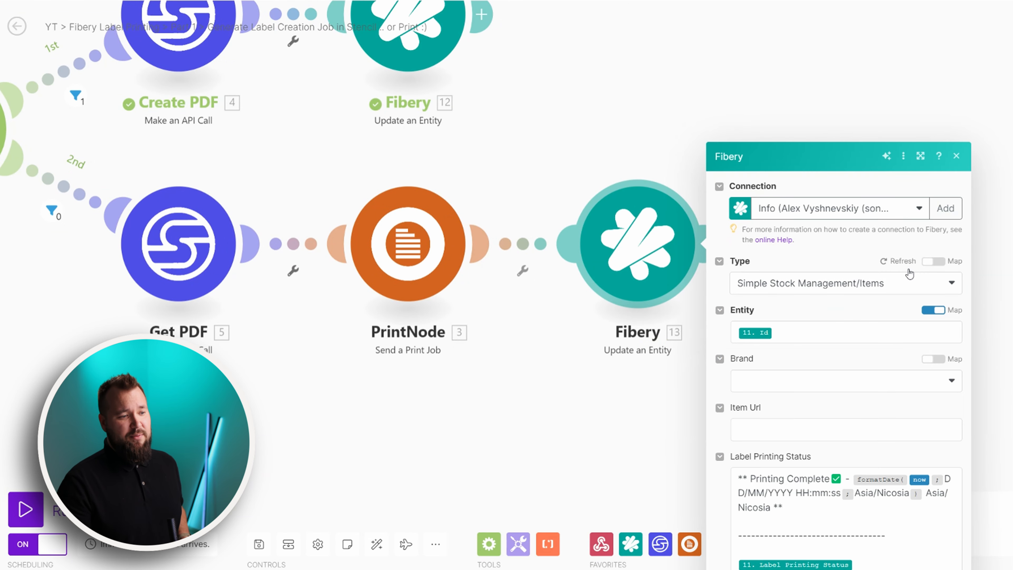
scroll(826, 321, "down", 3)
left_click_drag(747, 251, 807, 353)
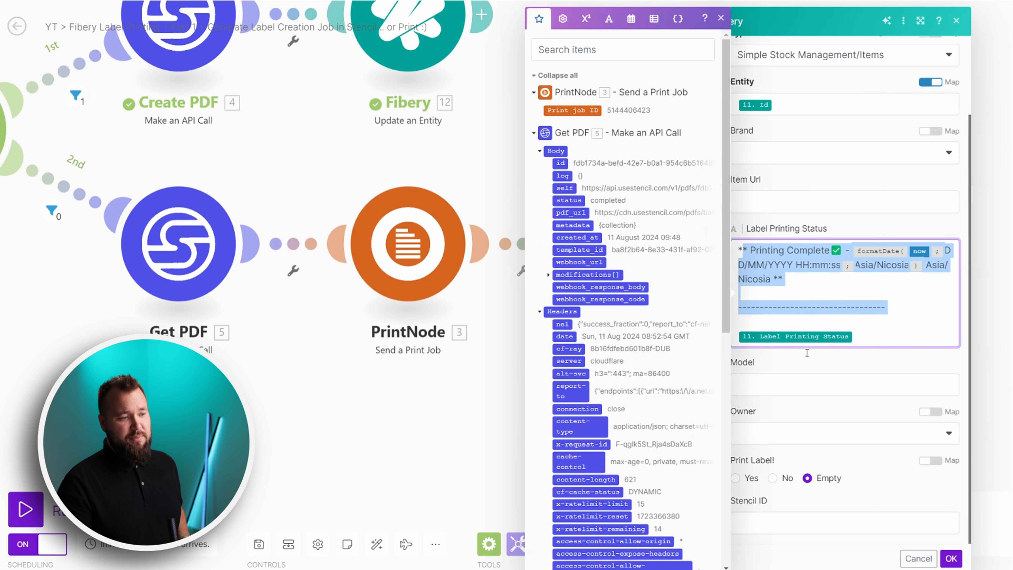
left_click(874, 334)
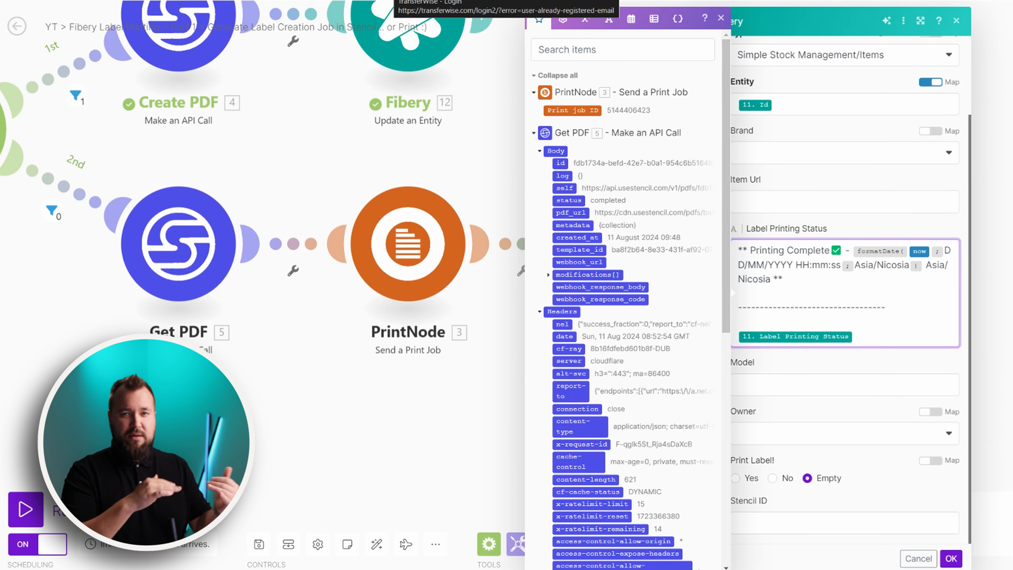